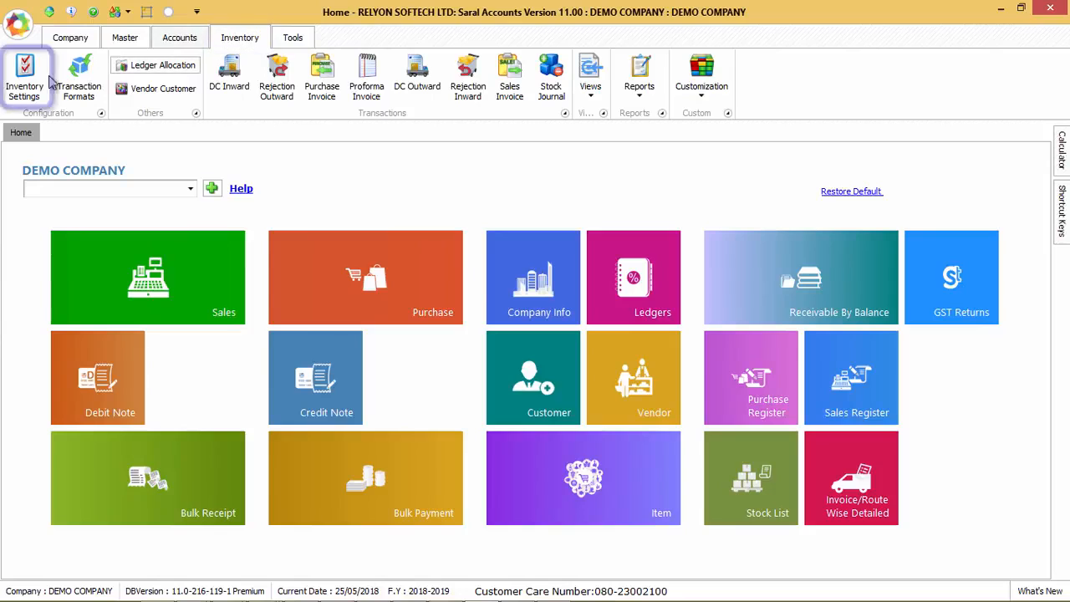
- Review the Item options in the inventory settings, apply them and close the settings
left_click(25, 79)
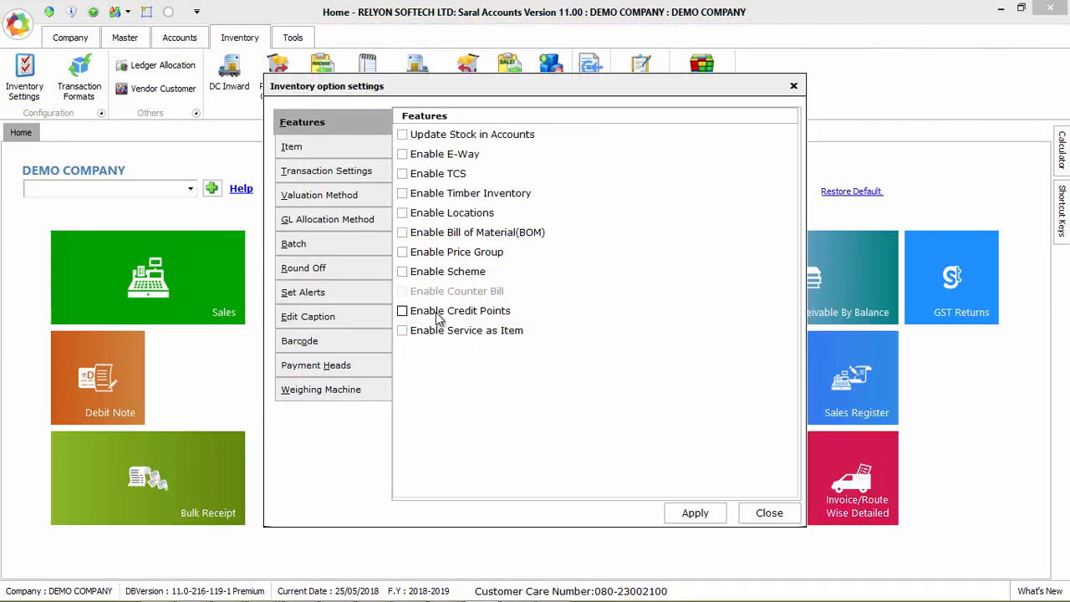
left_click(350, 152)
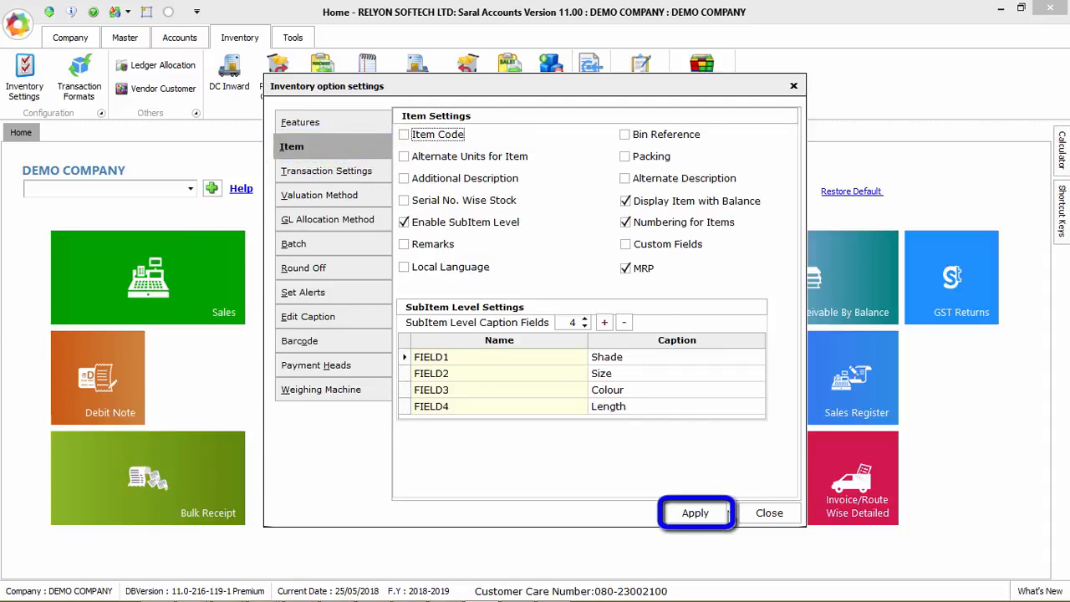
left_click(694, 514)
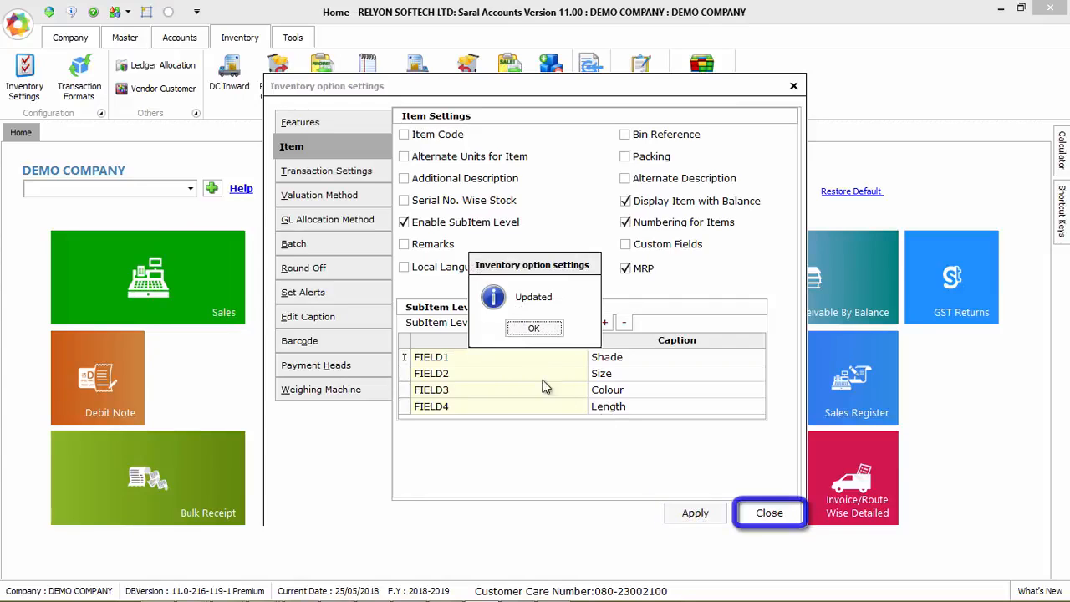
left_click(534, 327)
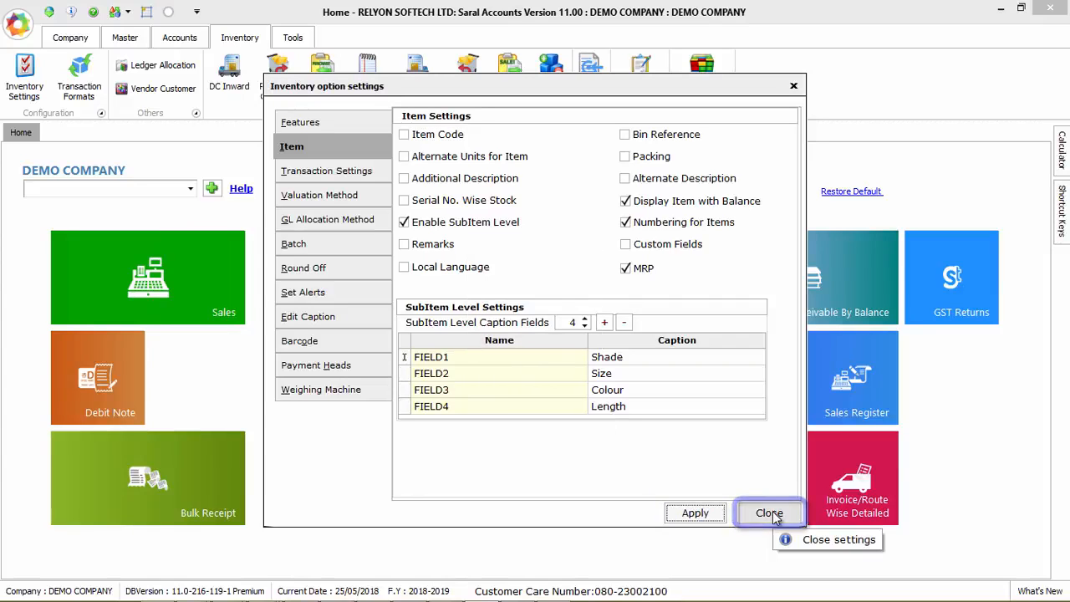
left_click(769, 513)
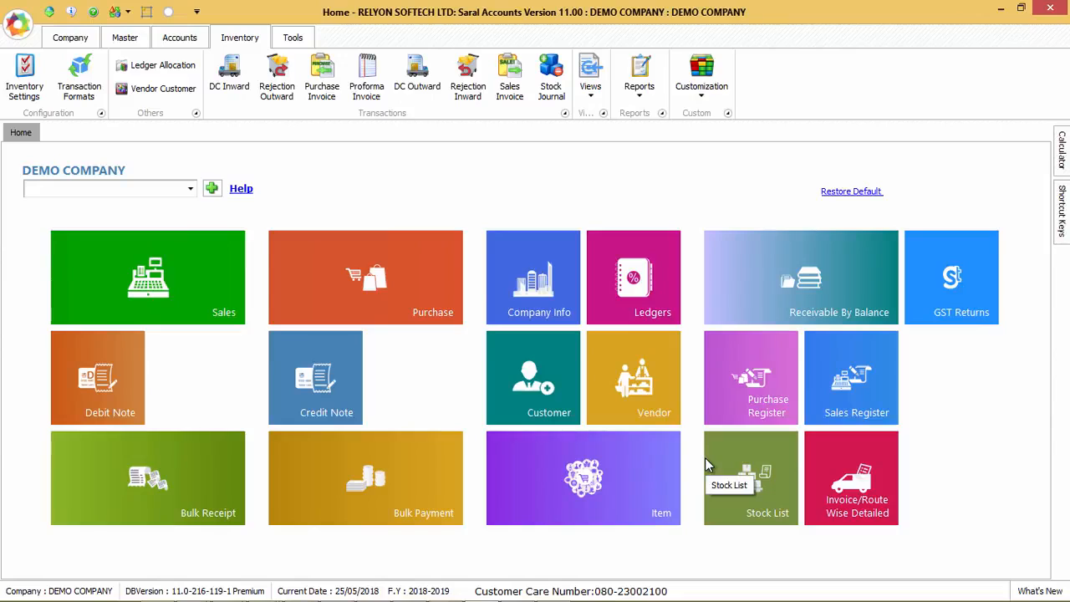
- Open the item master and enter the item description A1 Brand Rice 25kg with stock type Stock
left_click(125, 40)
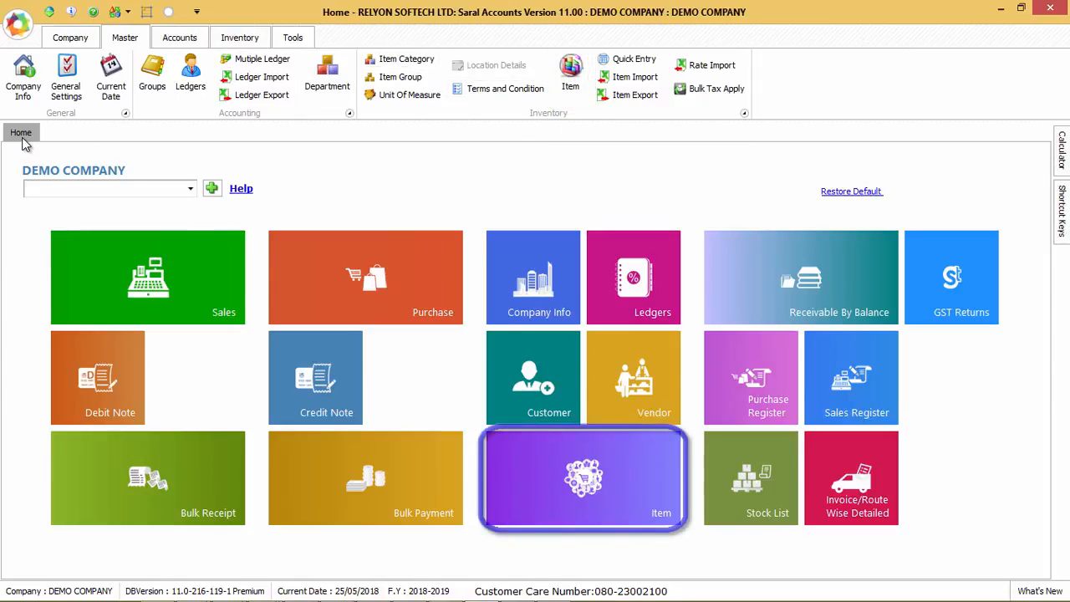
left_click(590, 489)
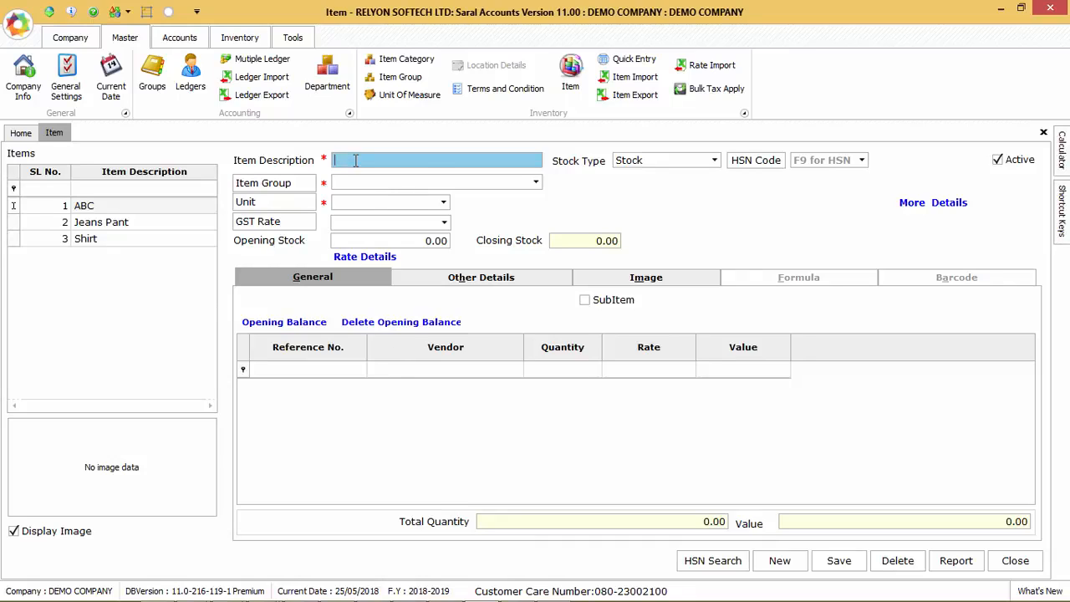
type("a1 brand rice 25kg")
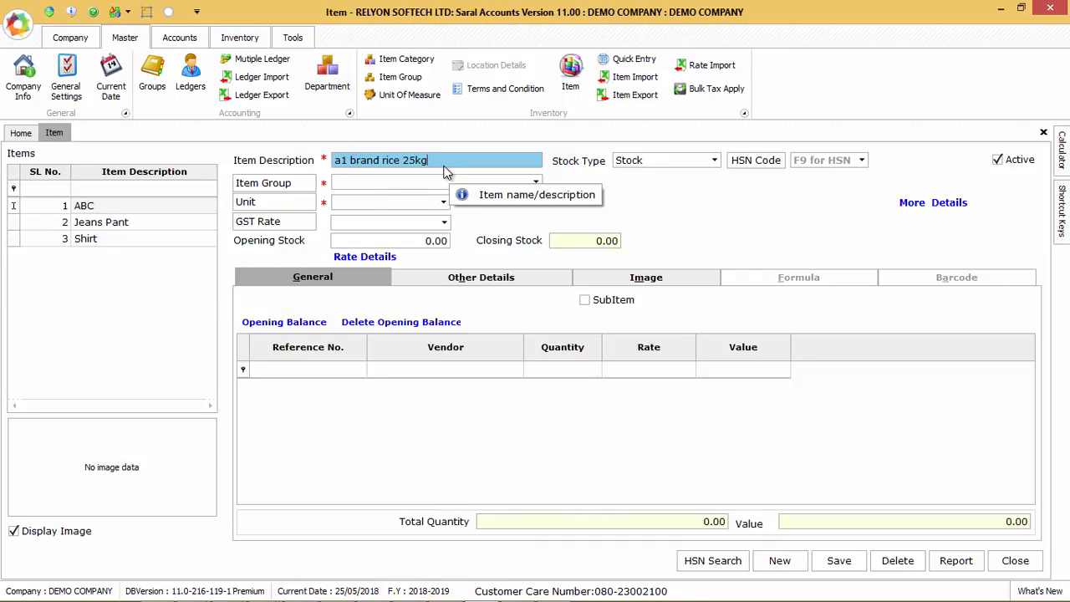
left_click(652, 164)
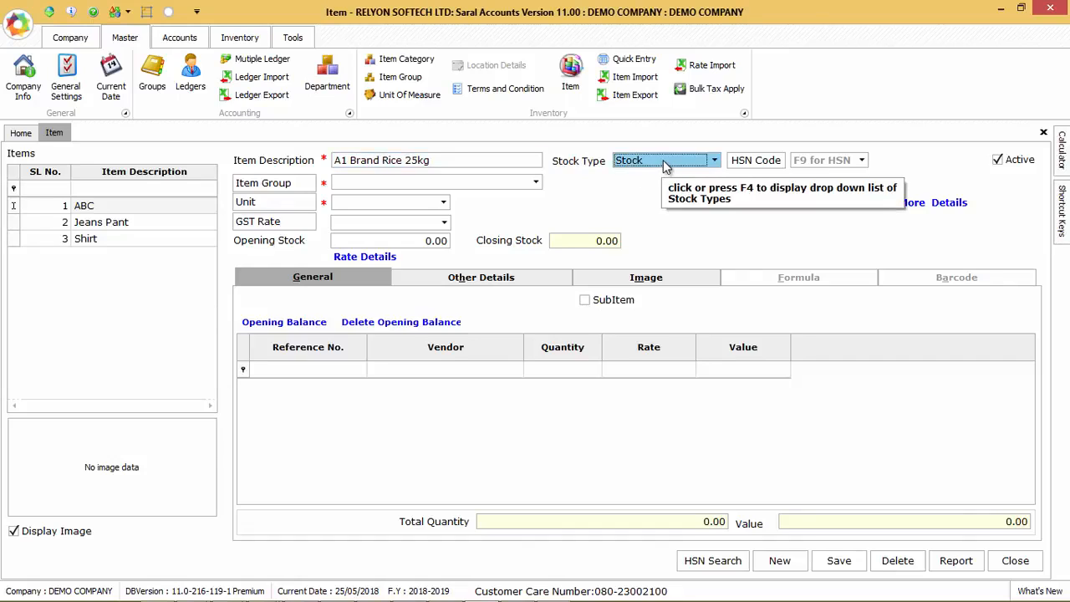
left_click(663, 161)
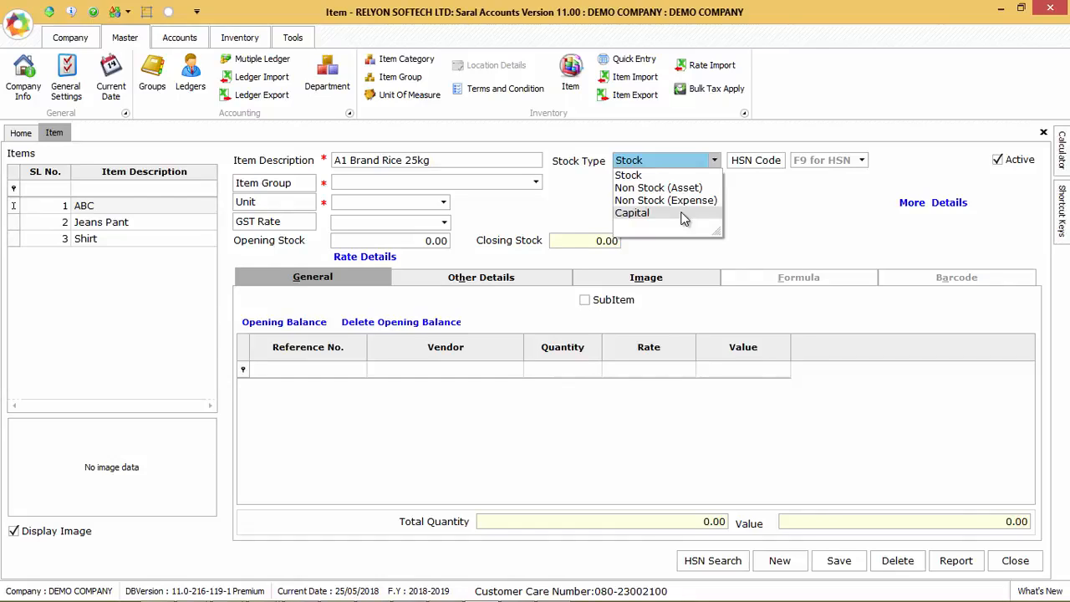
left_click(635, 174)
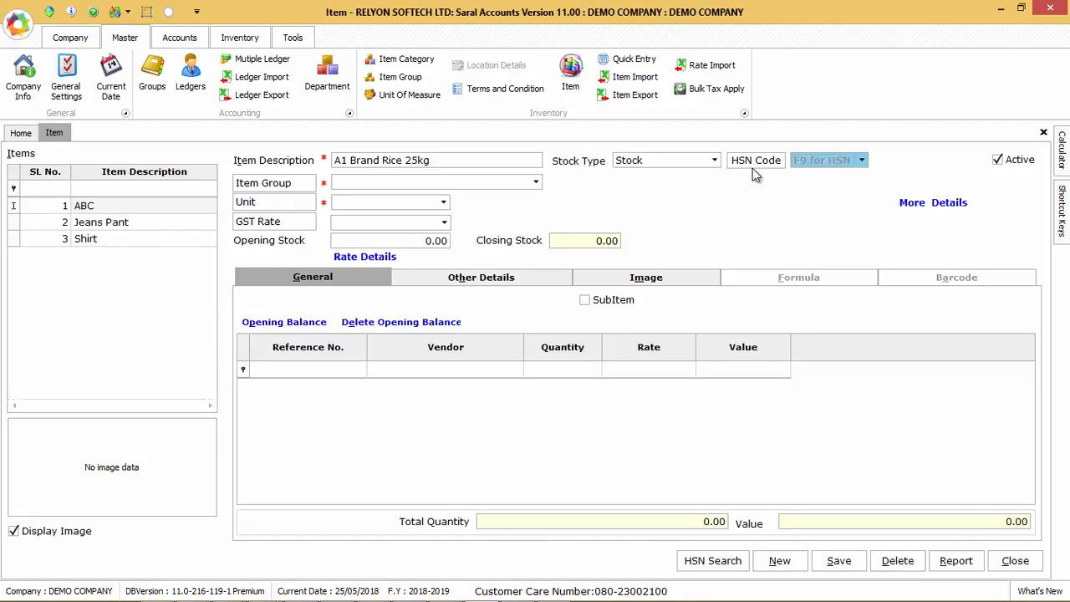
- Create and save HSN code 1006 with the description Rice in the HSN master
left_click(862, 161)
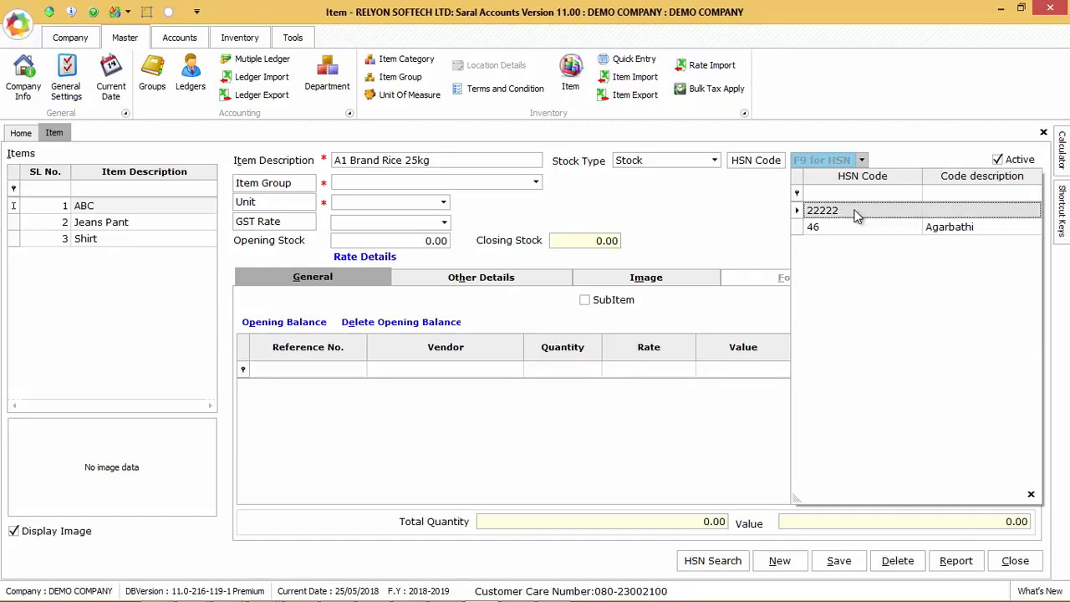
left_click(862, 160)
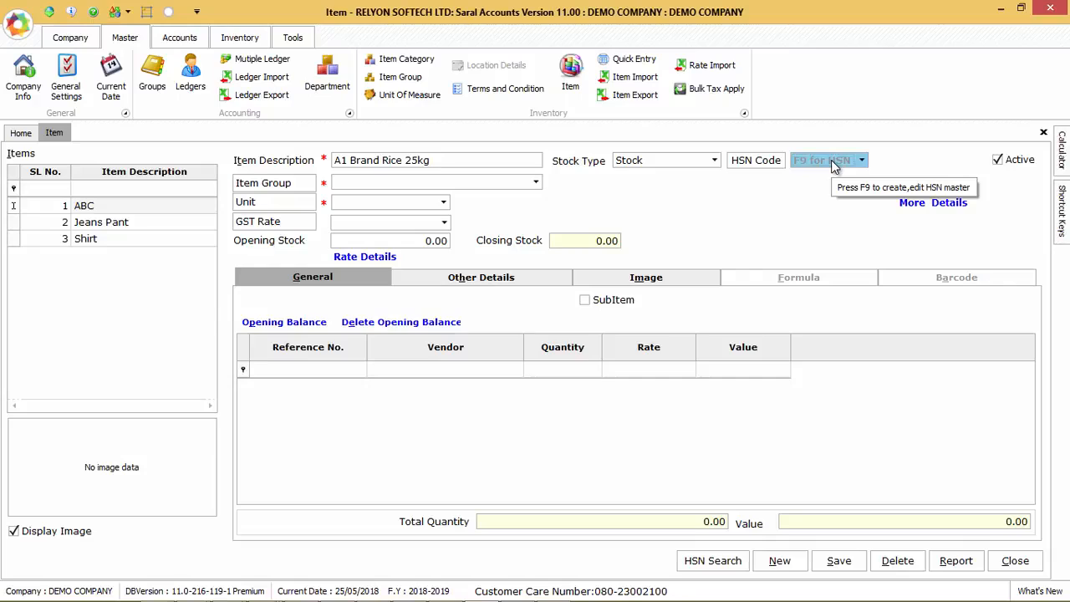
key("F9")
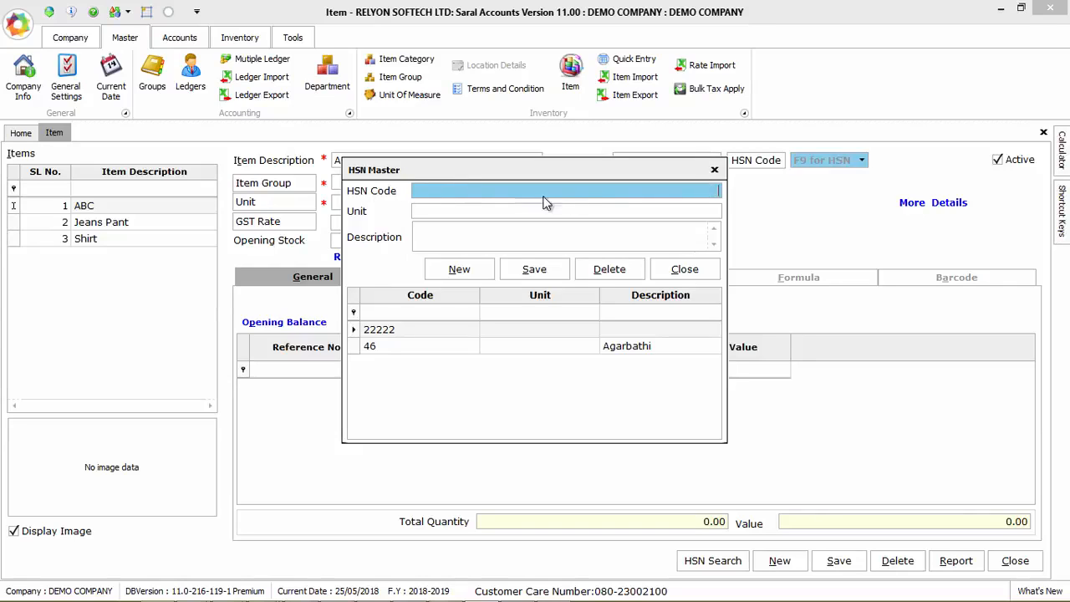
type("1006")
left_click(484, 211)
left_click(491, 238)
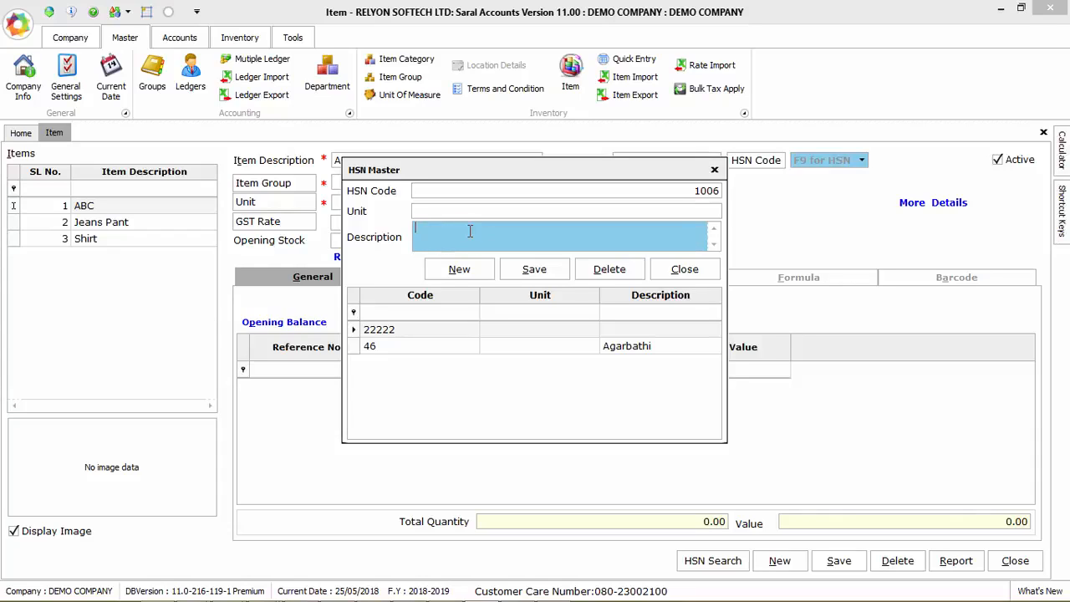
type("Rice")
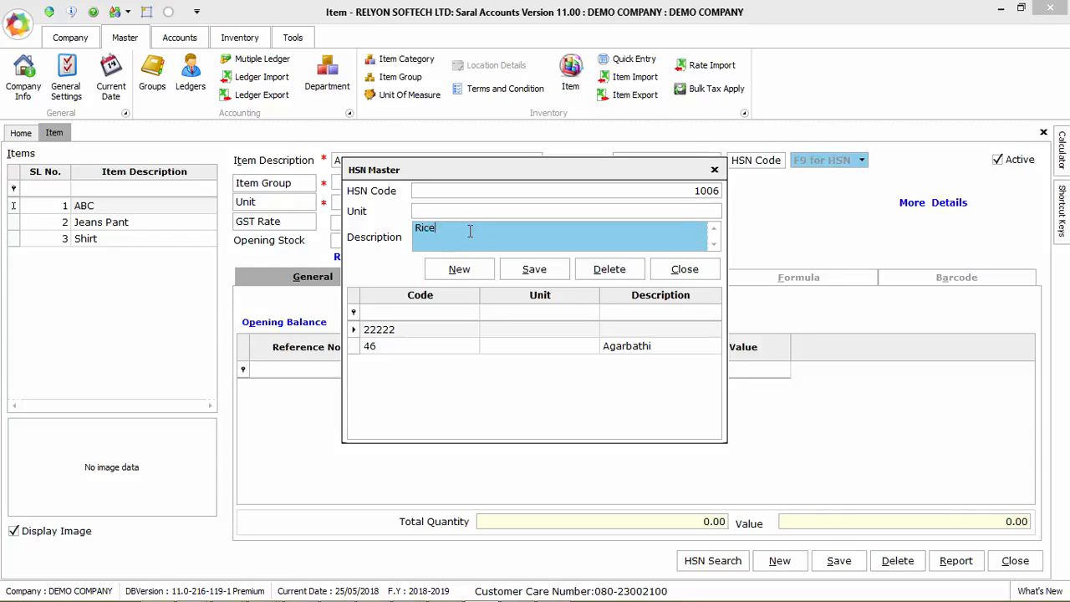
left_click(535, 269)
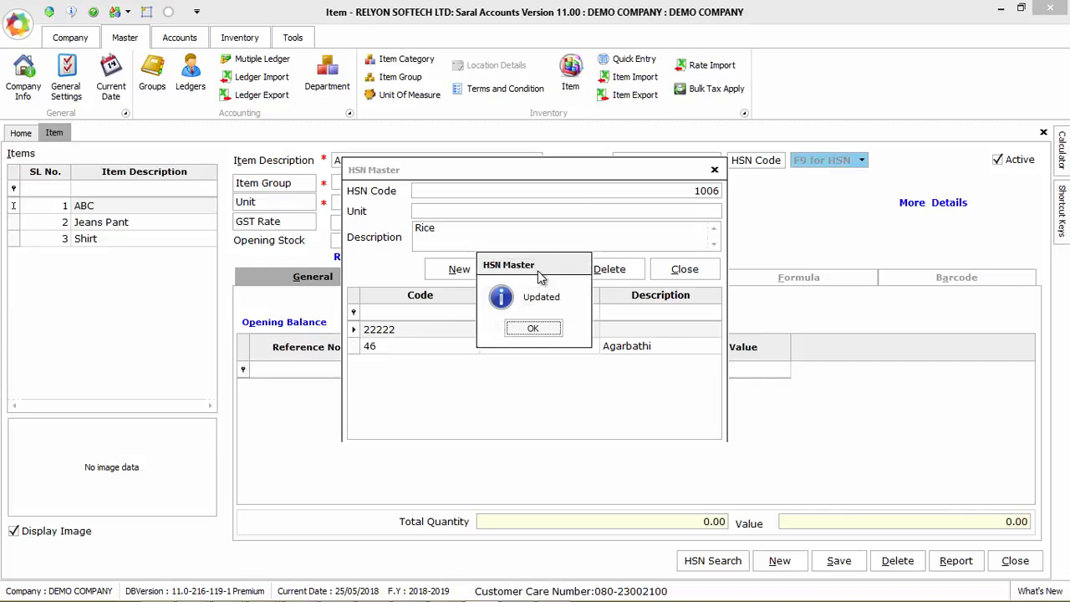
key("Return")
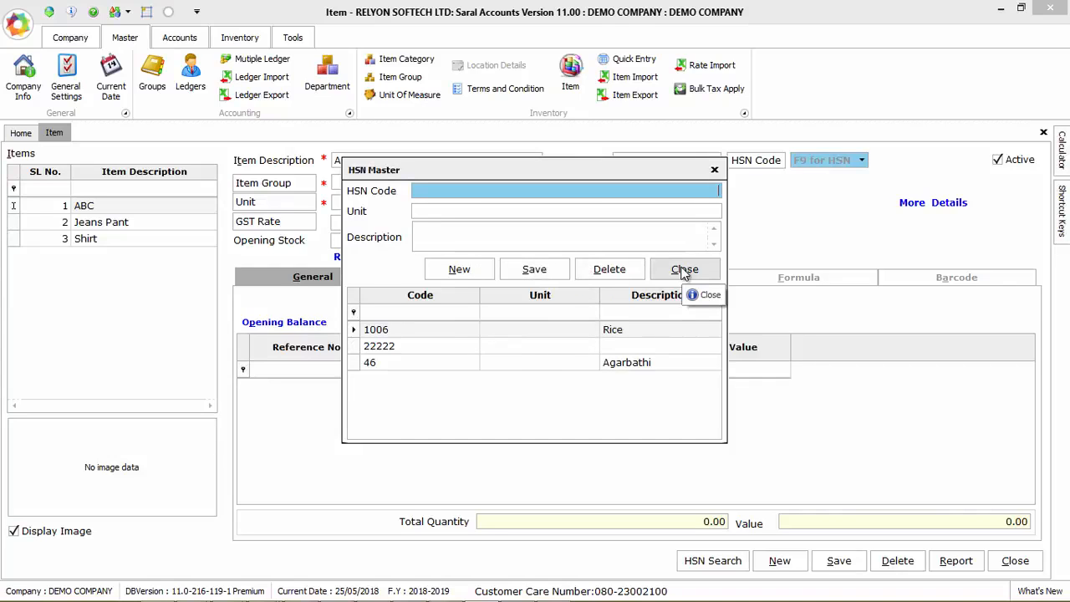
left_click(684, 269)
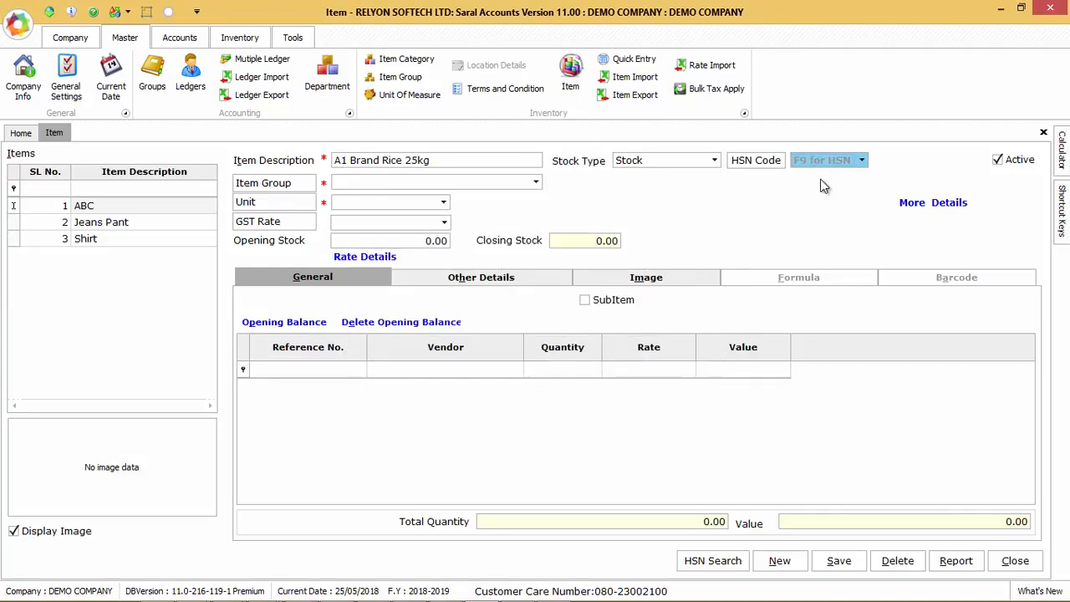
- Filter the item's HSN code choices by 100 and assign code 1006 Rice
left_click(862, 161)
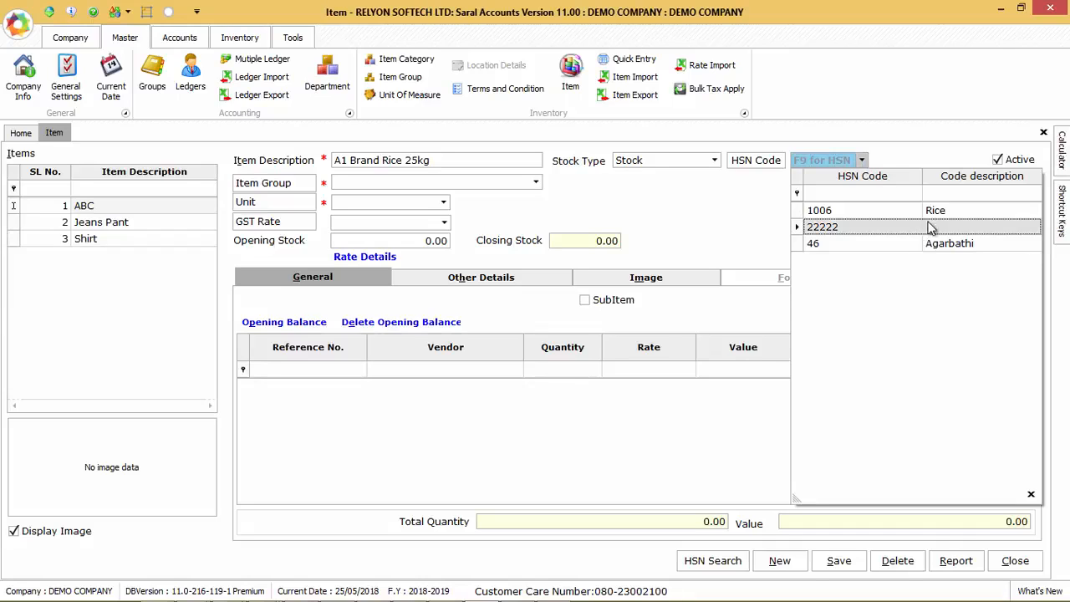
left_click(850, 197)
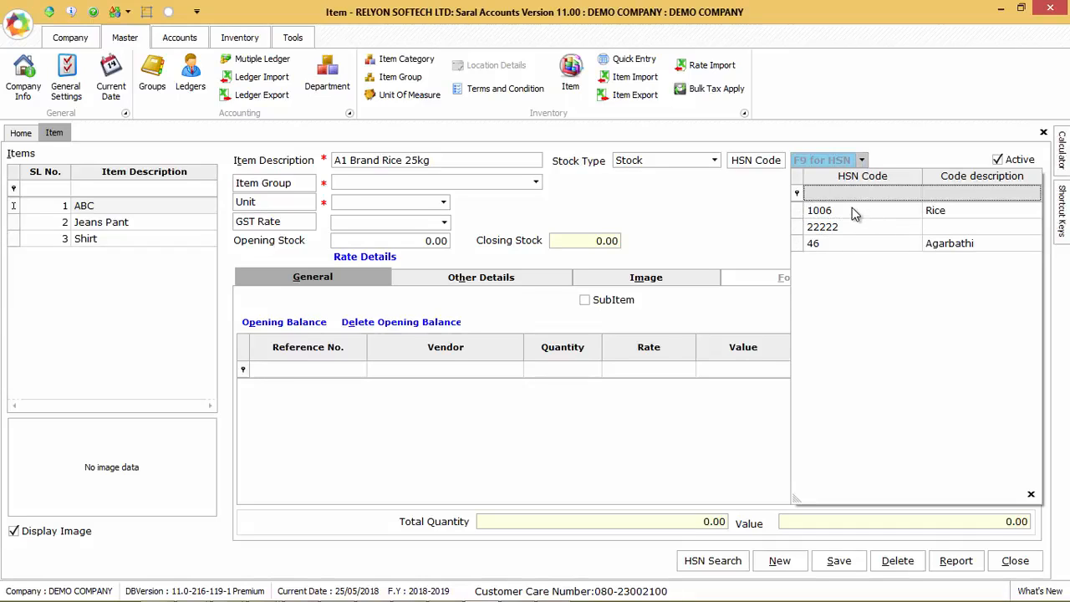
type("100")
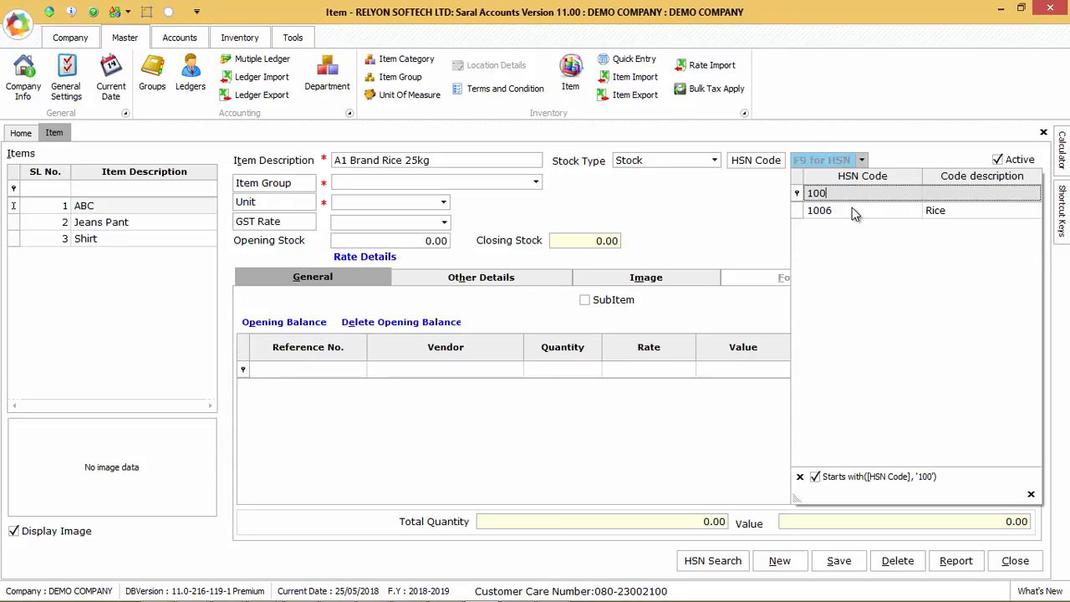
left_click(852, 210)
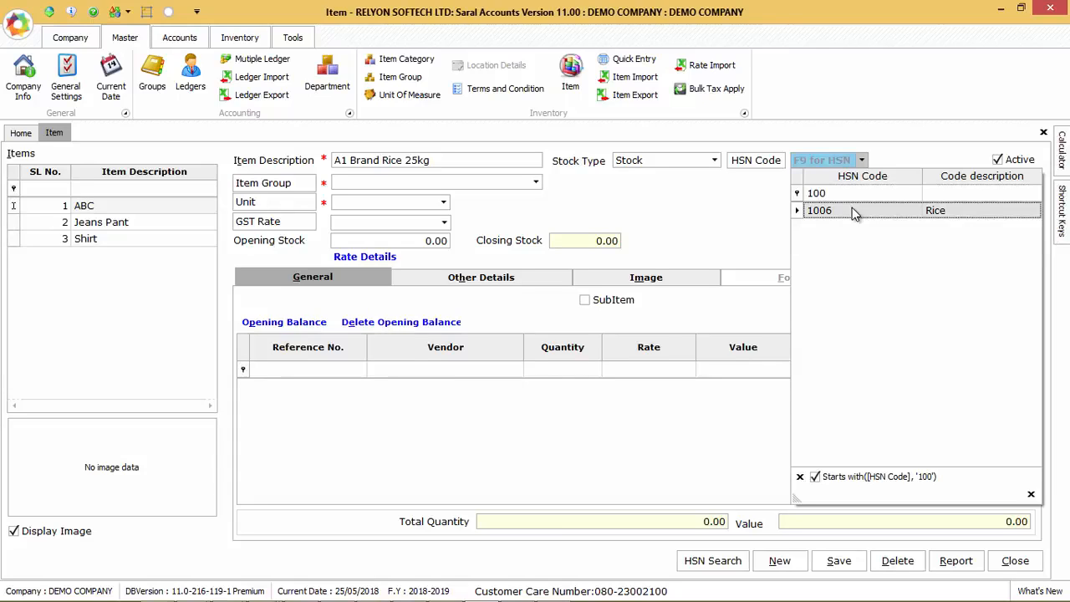
left_click(852, 210)
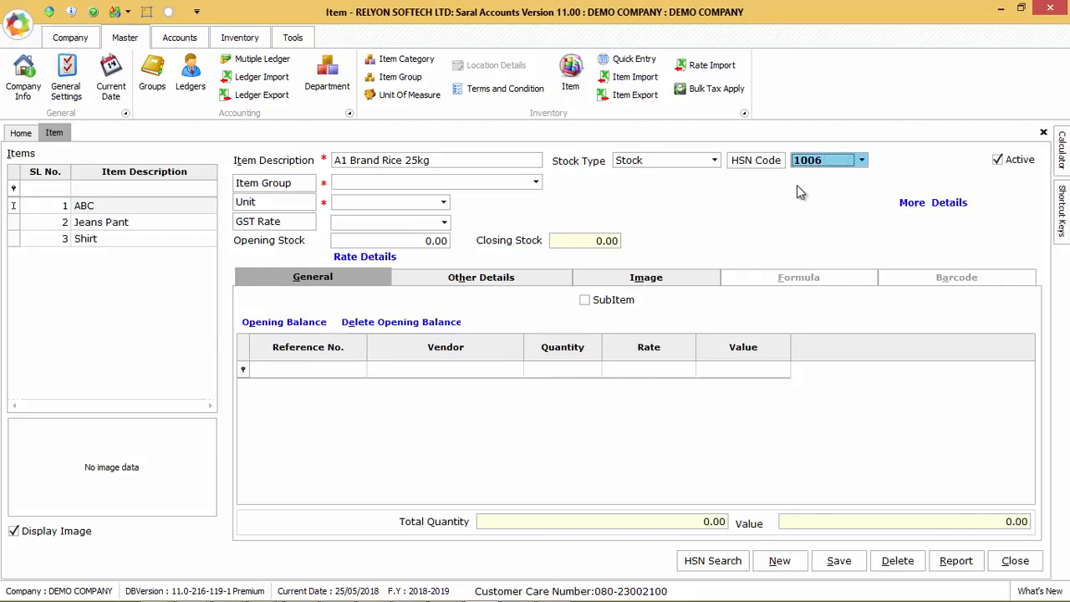
- Search the HSN/SAC goods list by name for Rice, review the results and close the search
left_click(713, 566)
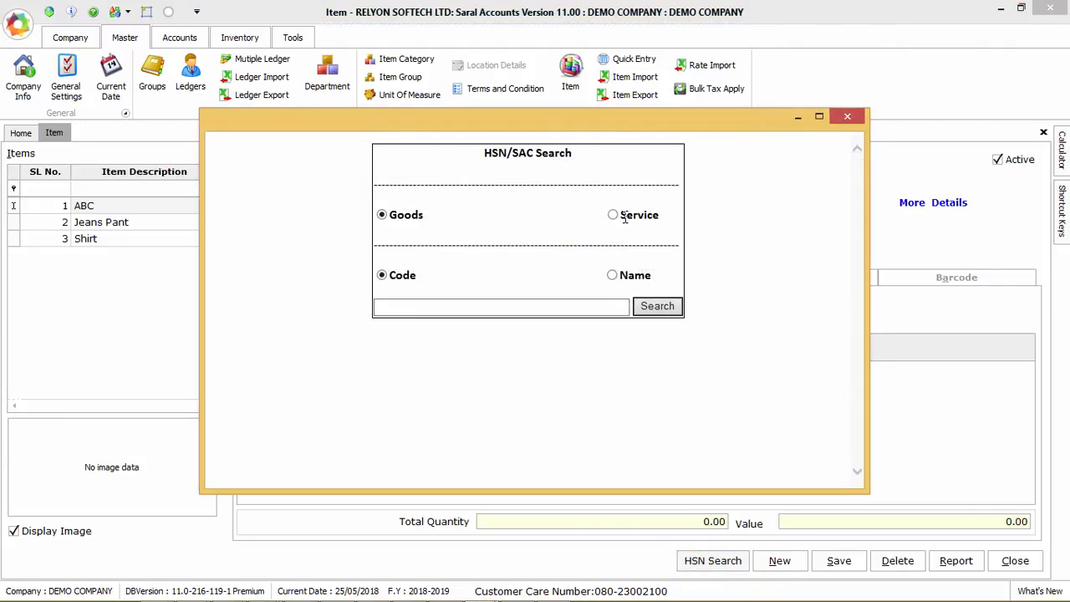
left_click_drag(626, 217, 447, 295)
left_click(422, 286)
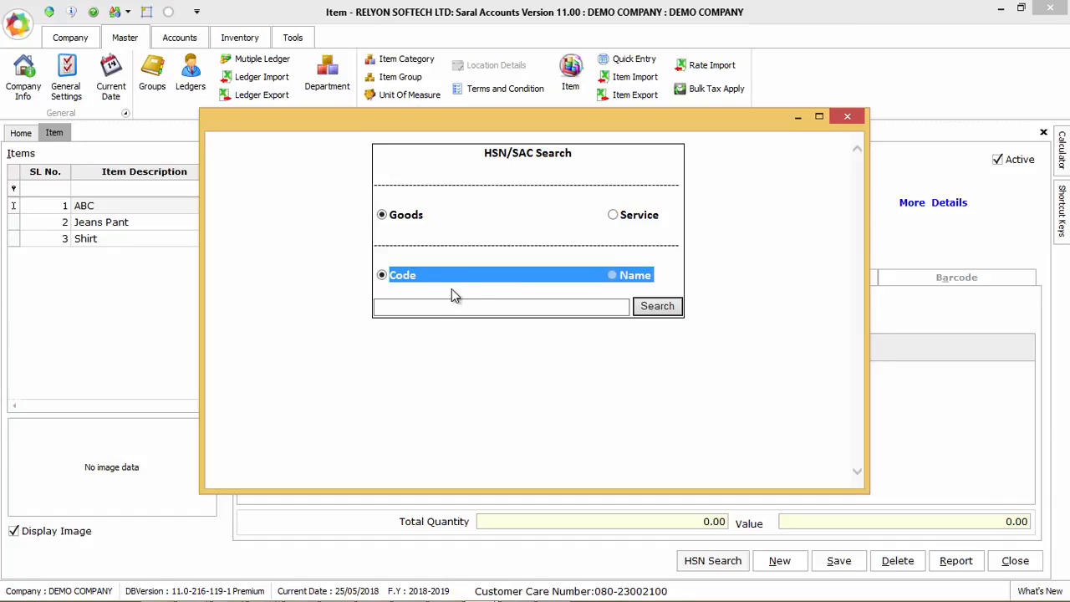
left_click(451, 291)
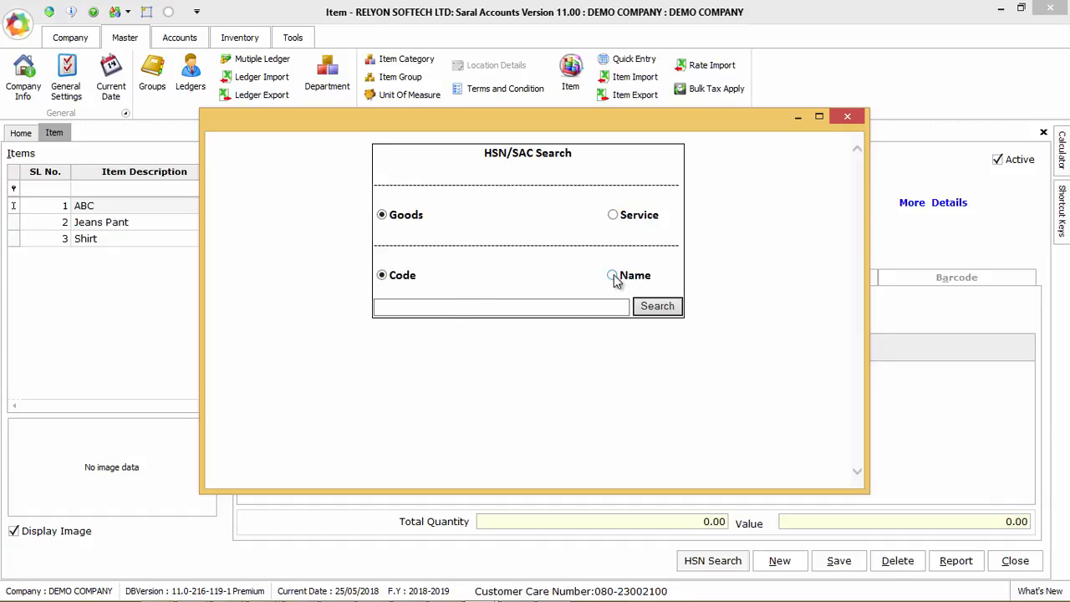
left_click(614, 279)
left_click(457, 308)
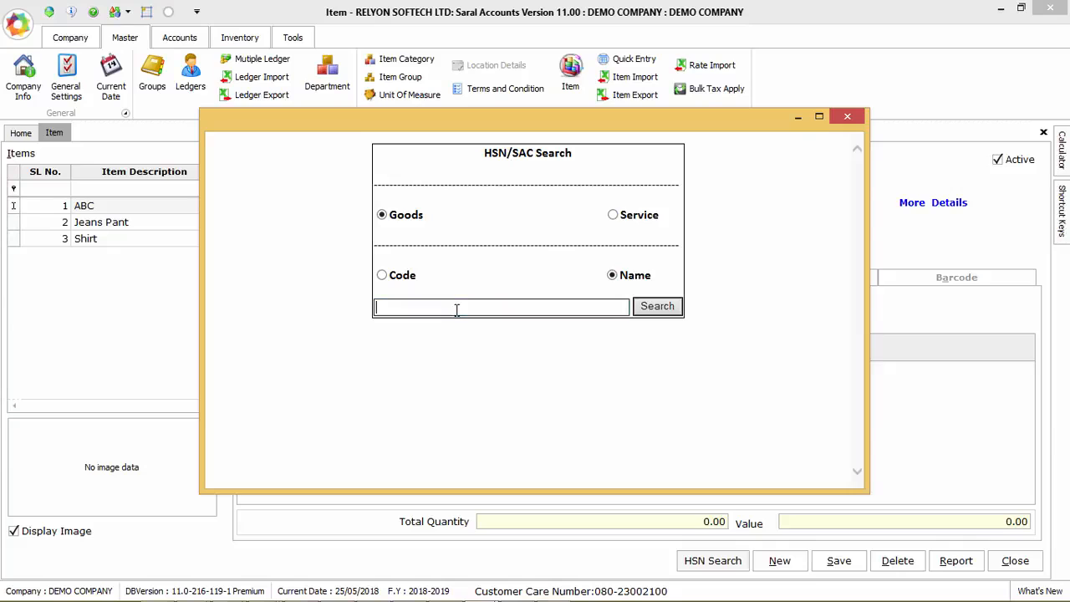
type("Rice")
left_click(657, 307)
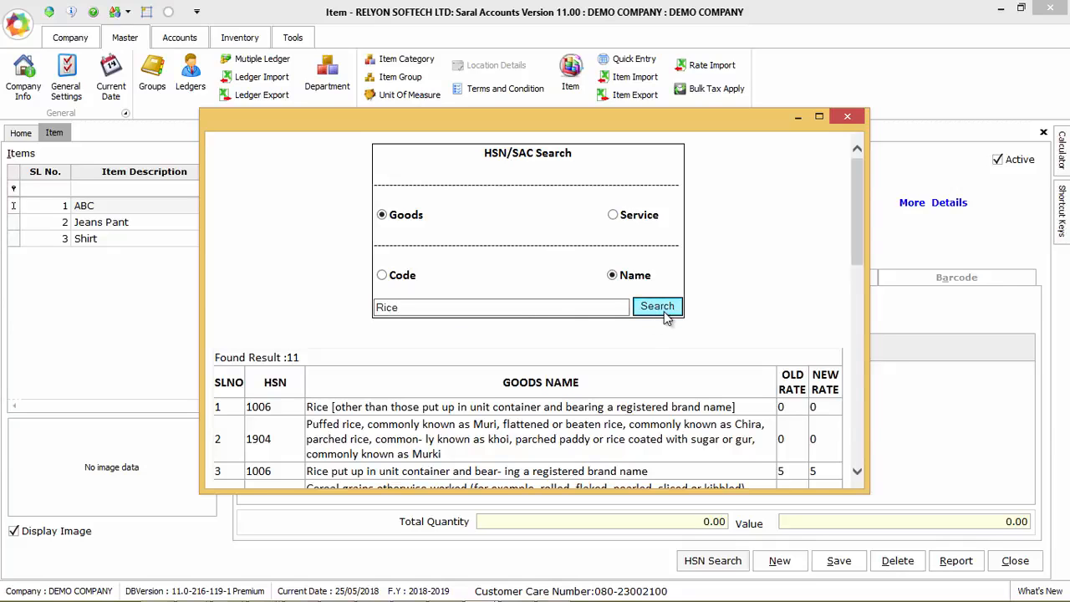
scroll(853, 245, "down", 1)
left_click_drag(853, 246, 854, 200)
mouse_move(251, 407)
left_mouse_down()
mouse_move(277, 407)
mouse_move(254, 416)
left_mouse_up()
left_click(850, 116)
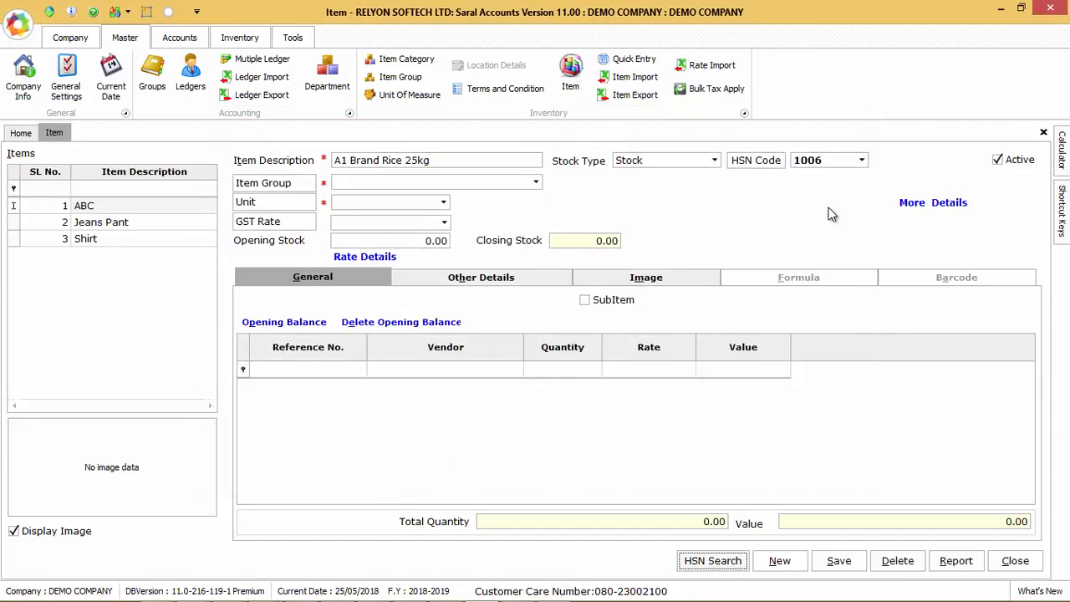
key("Tab")
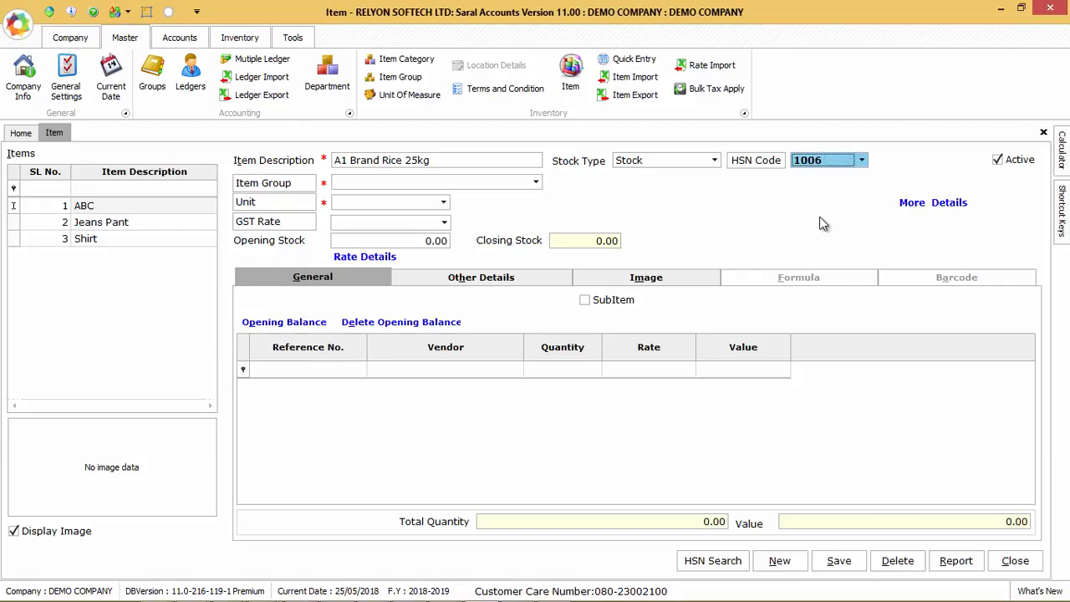
- Create and save an item group named Rice under the parent group Main Group, and close the item group window
left_click(384, 187)
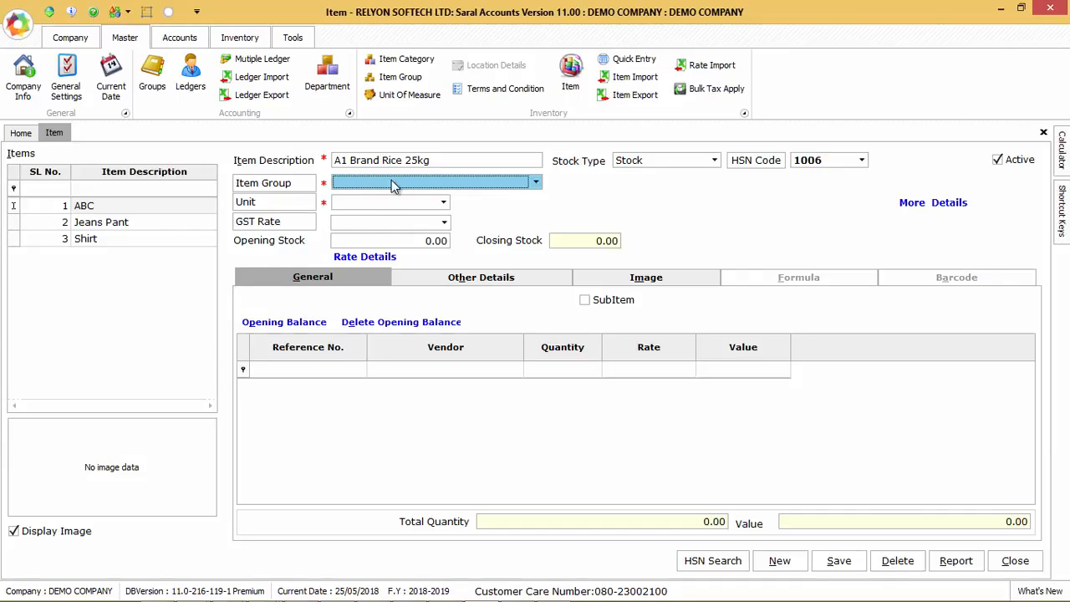
left_click(536, 184)
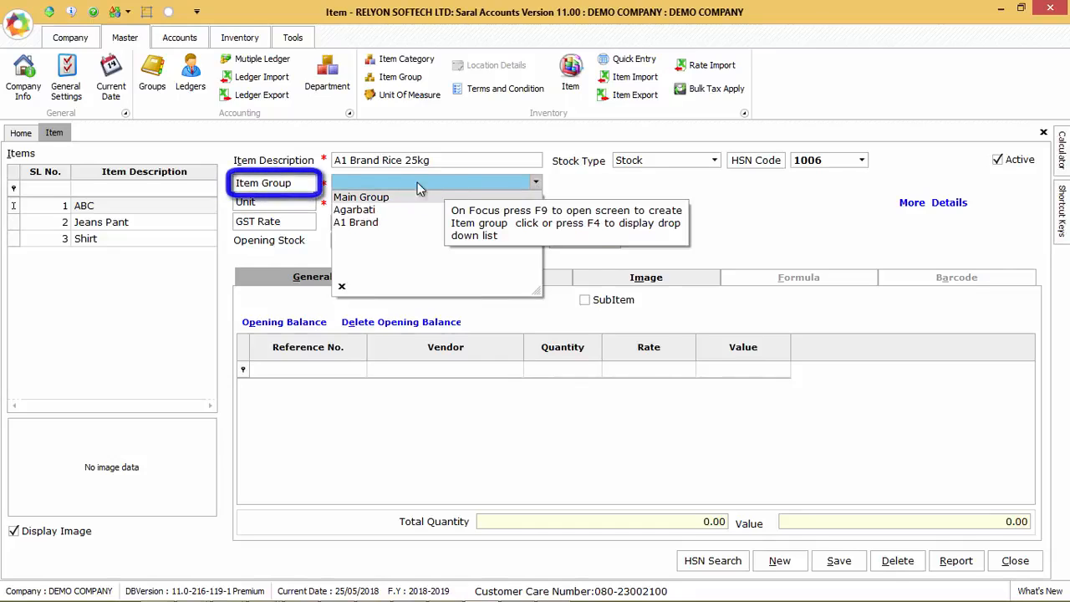
left_click(268, 188)
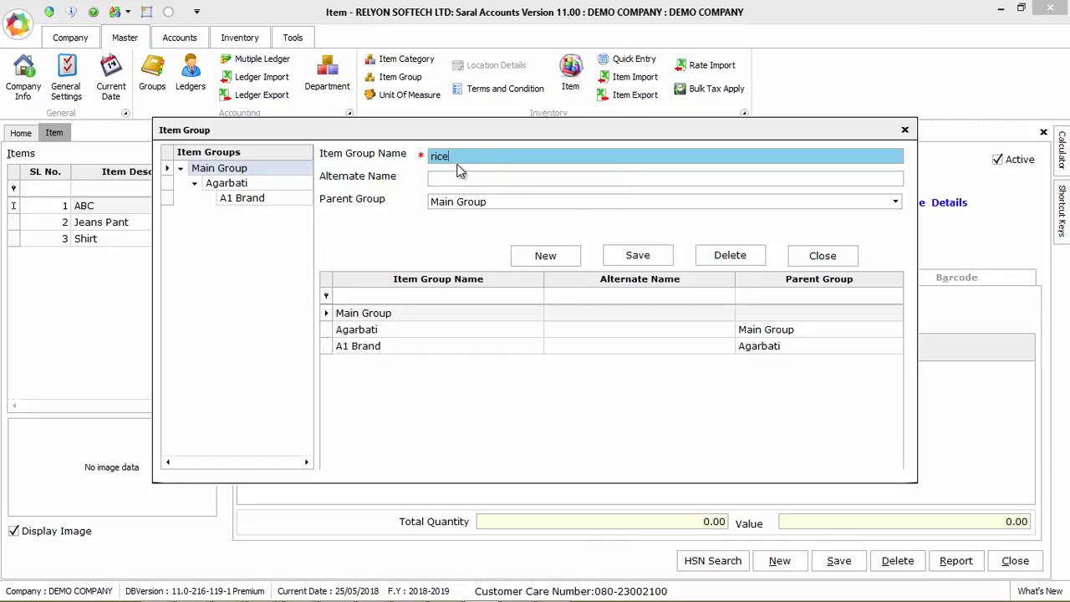
key("Tab")
left_click(494, 207)
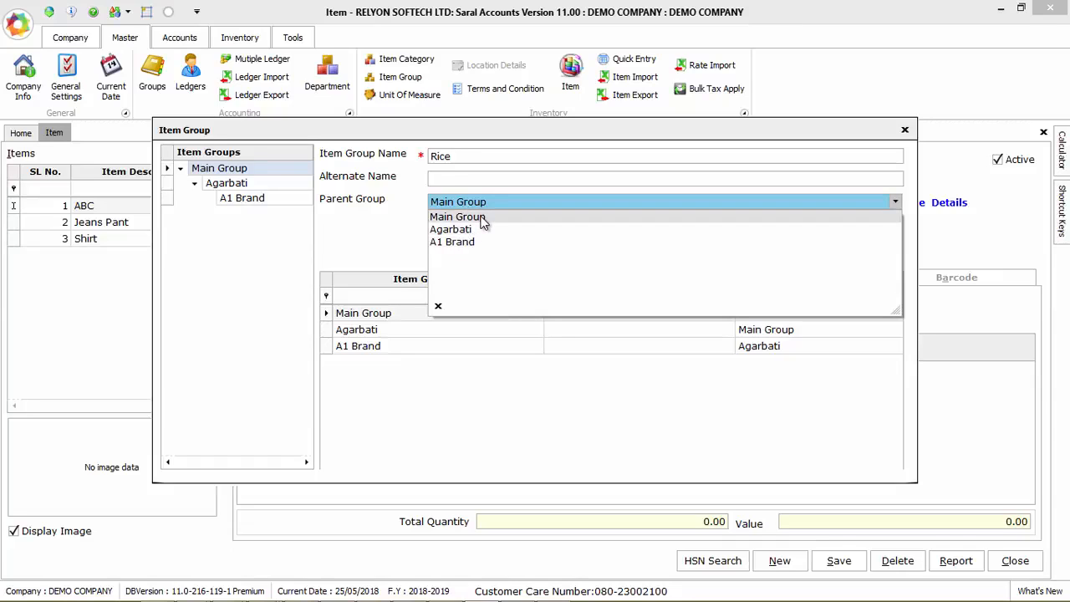
left_click(482, 217)
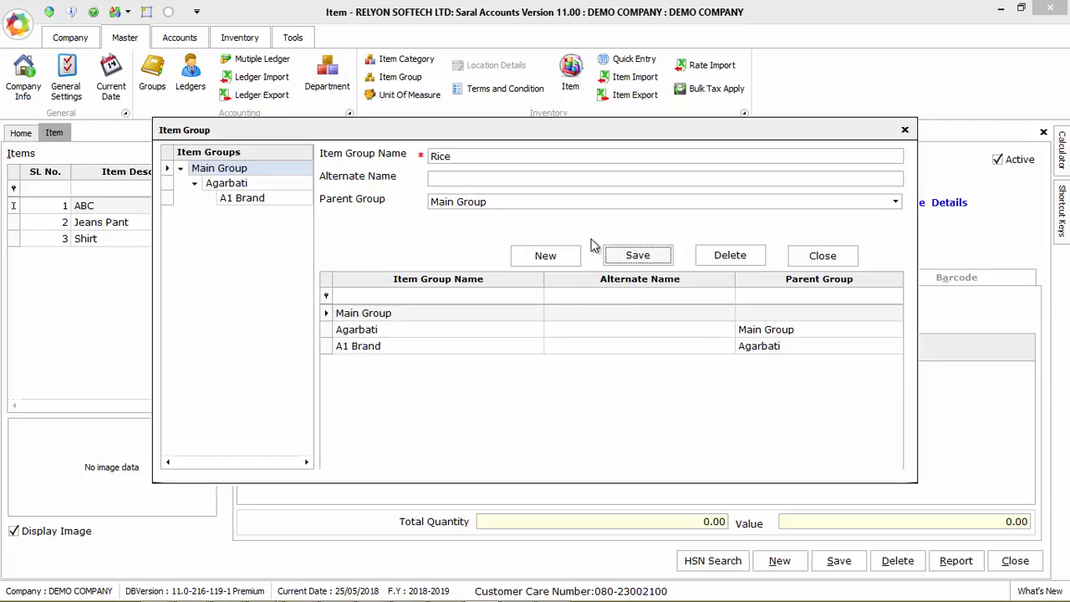
left_click(640, 258)
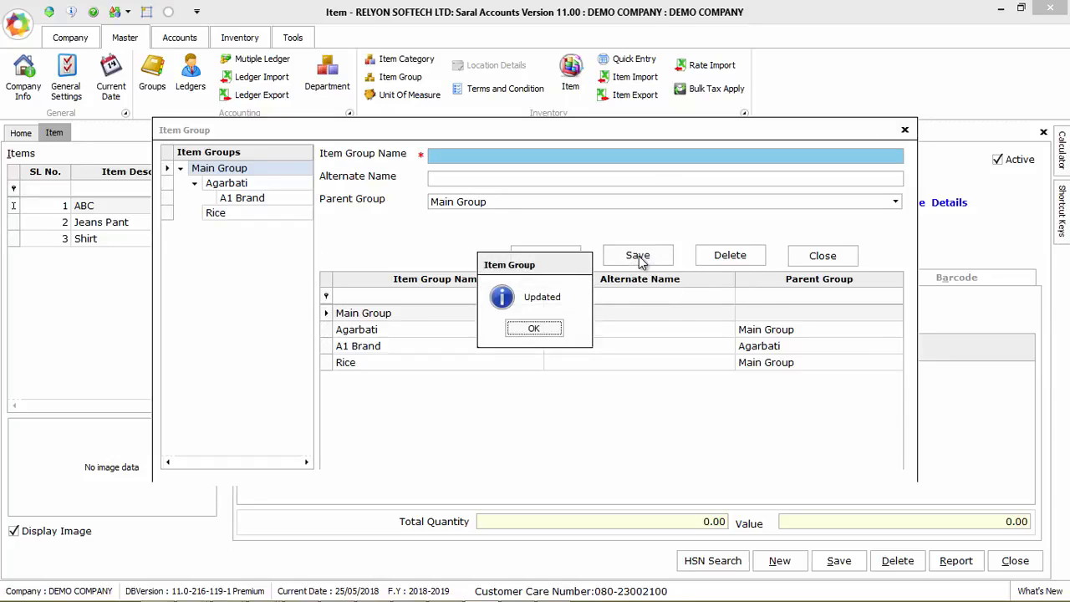
key("Return")
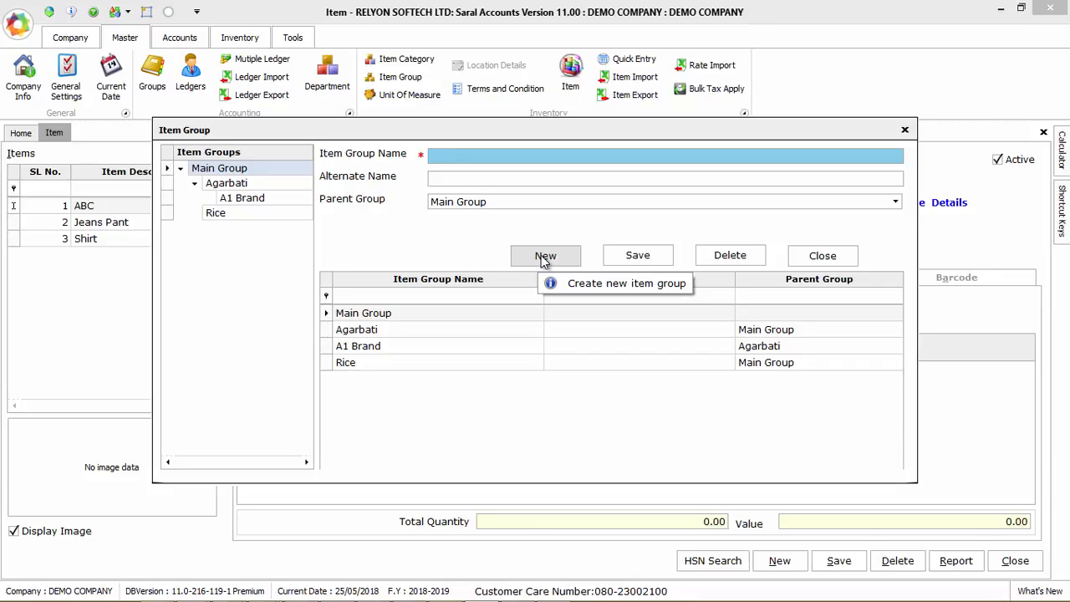
left_click(822, 256)
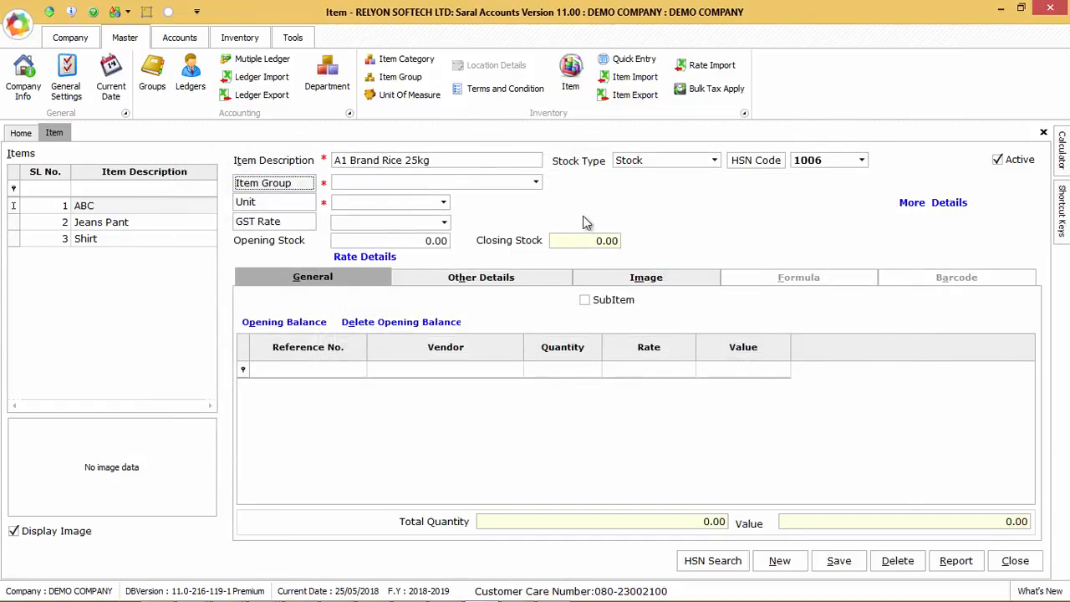
- Assign the item group Rice to the A1 Brand Rice 25kg item
left_click(536, 183)
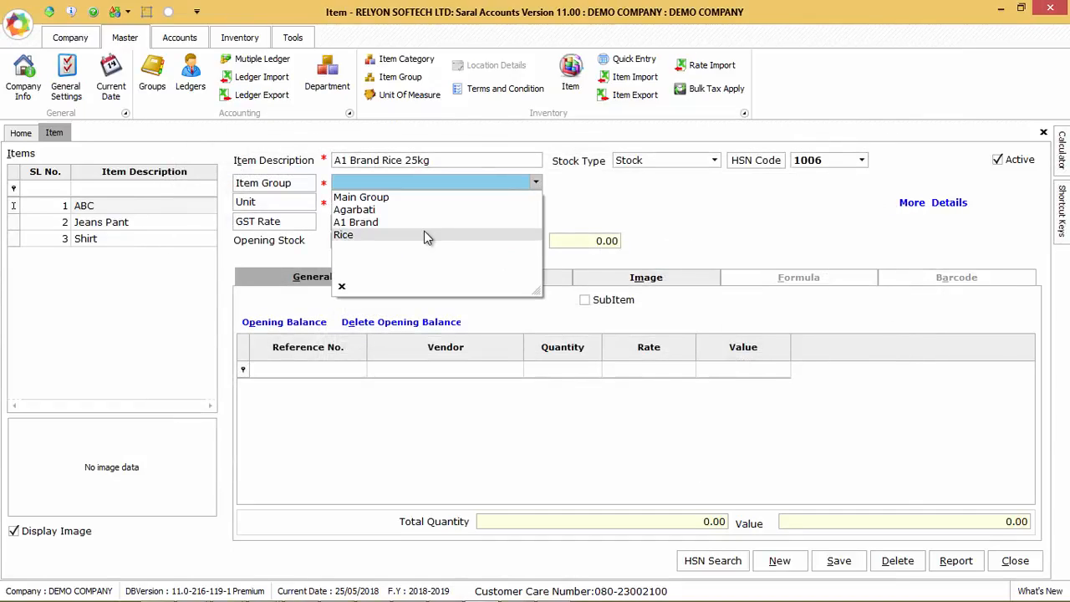
type("r")
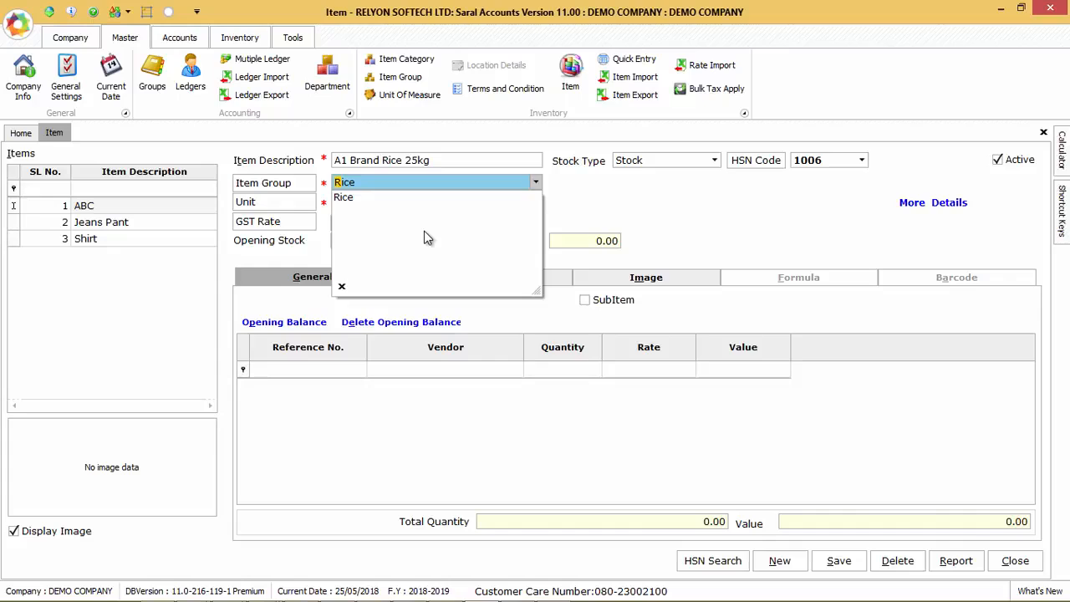
key("Return")
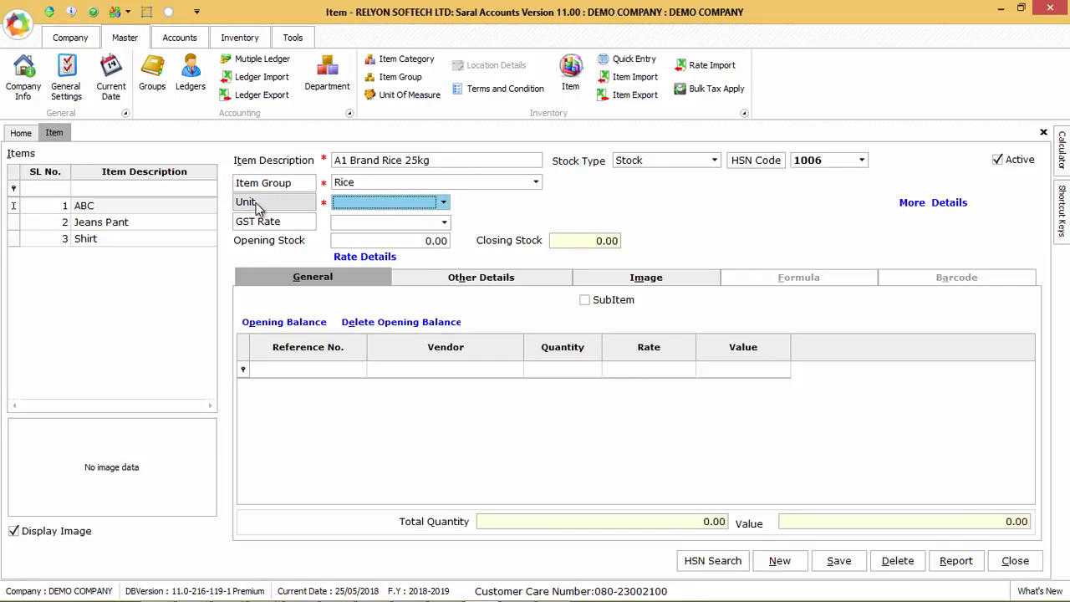
- Start a new unit of measure from the item's unit setting, with unit name Bag and short name Bags
left_click(444, 206)
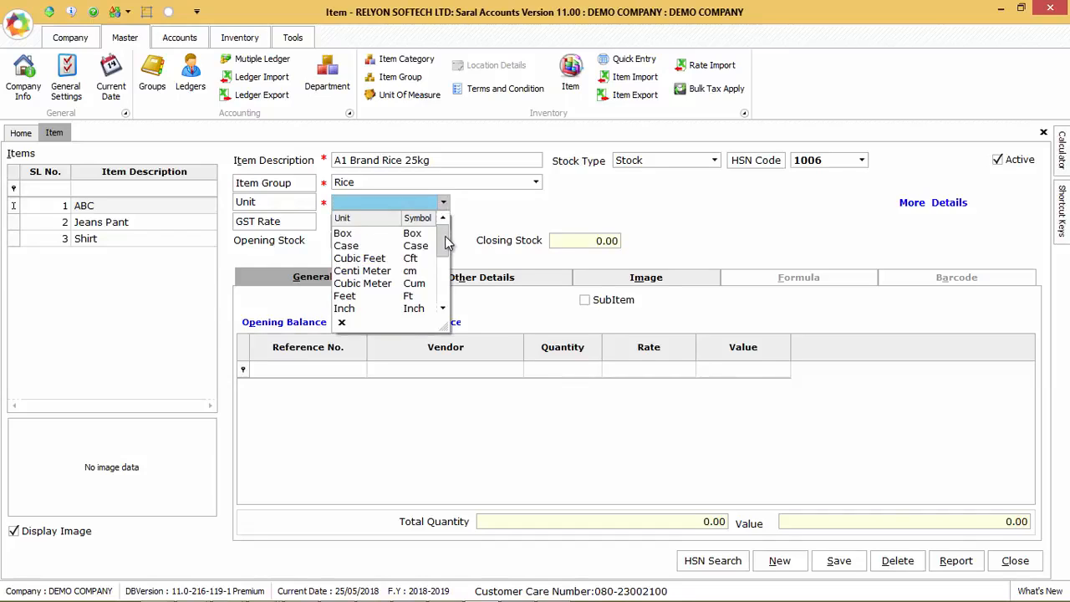
mouse_move(444, 239)
left_mouse_down()
mouse_move(446, 307)
mouse_move(447, 239)
left_mouse_up()
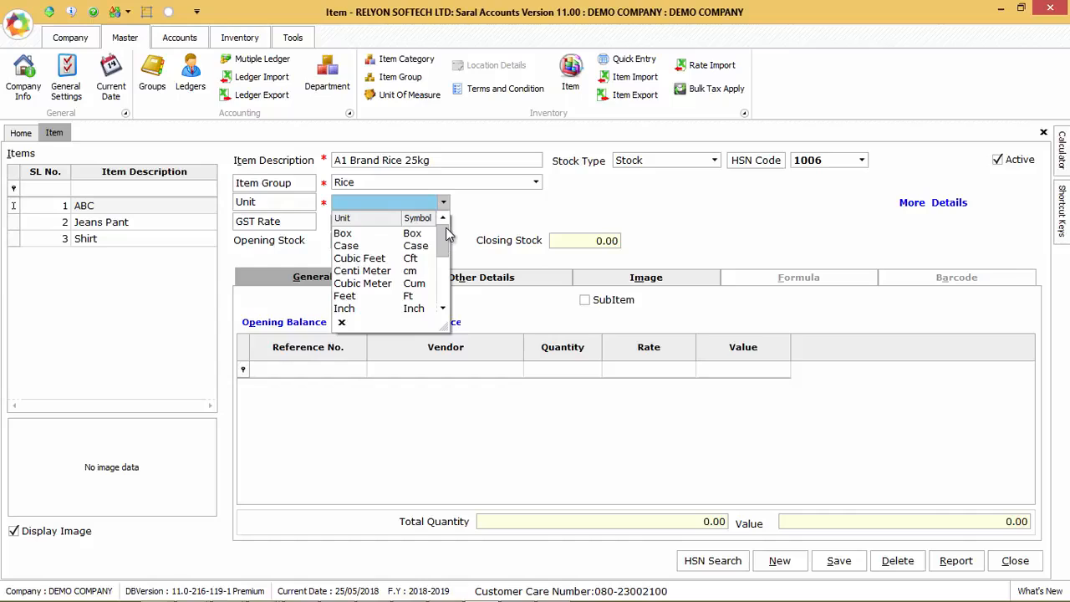
left_click(261, 203)
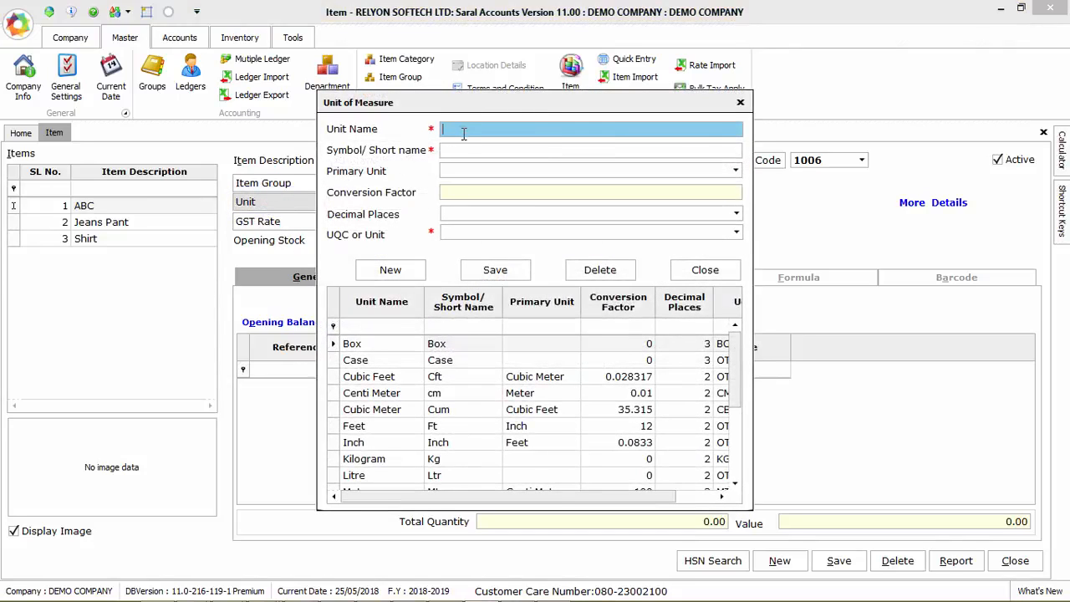
type("Bag")
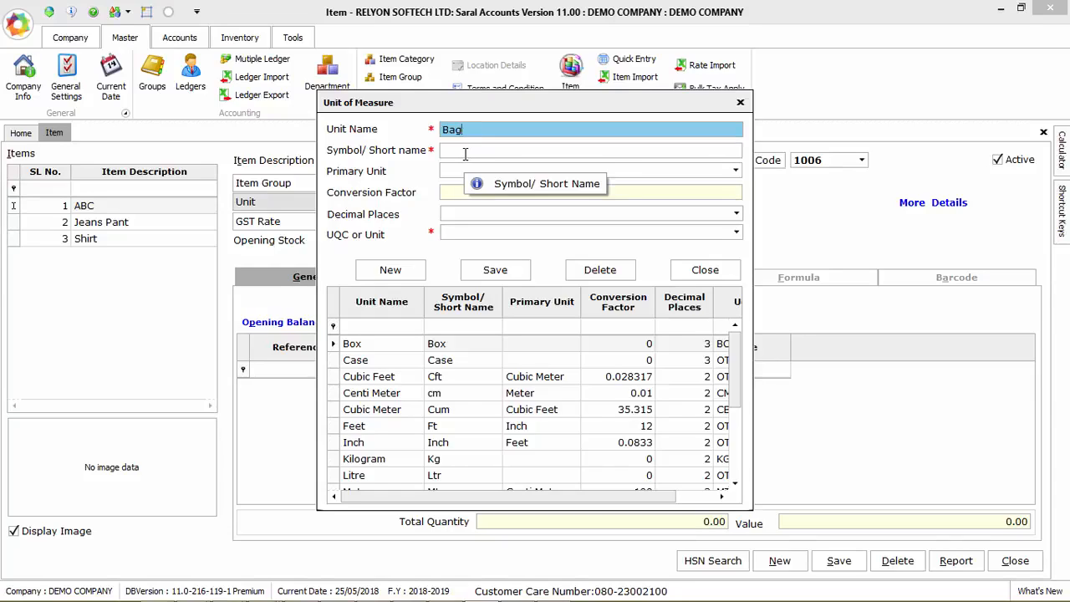
left_click(466, 153)
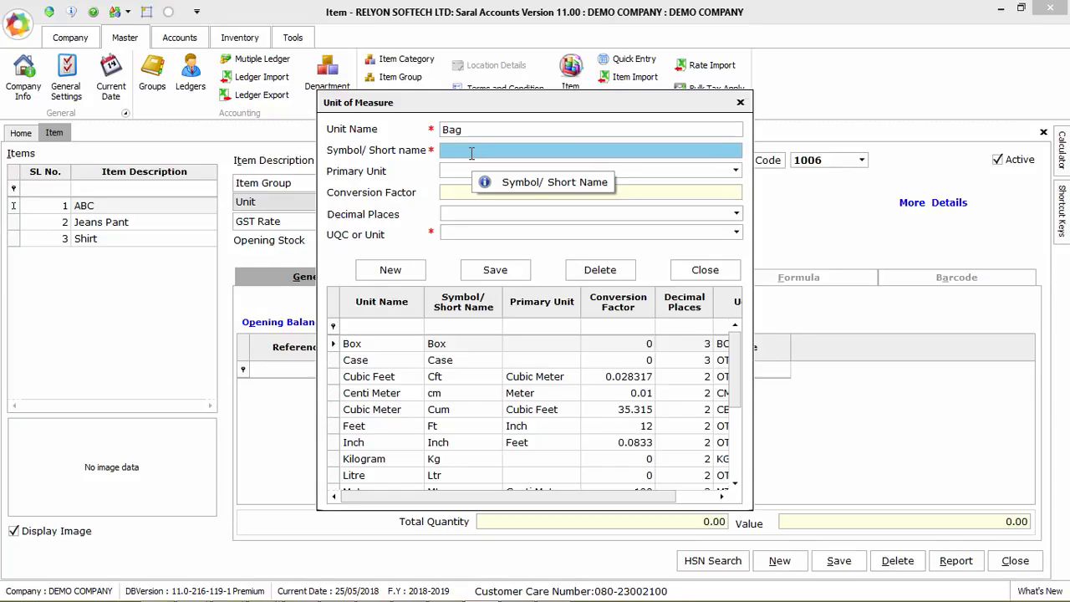
type("Bags")
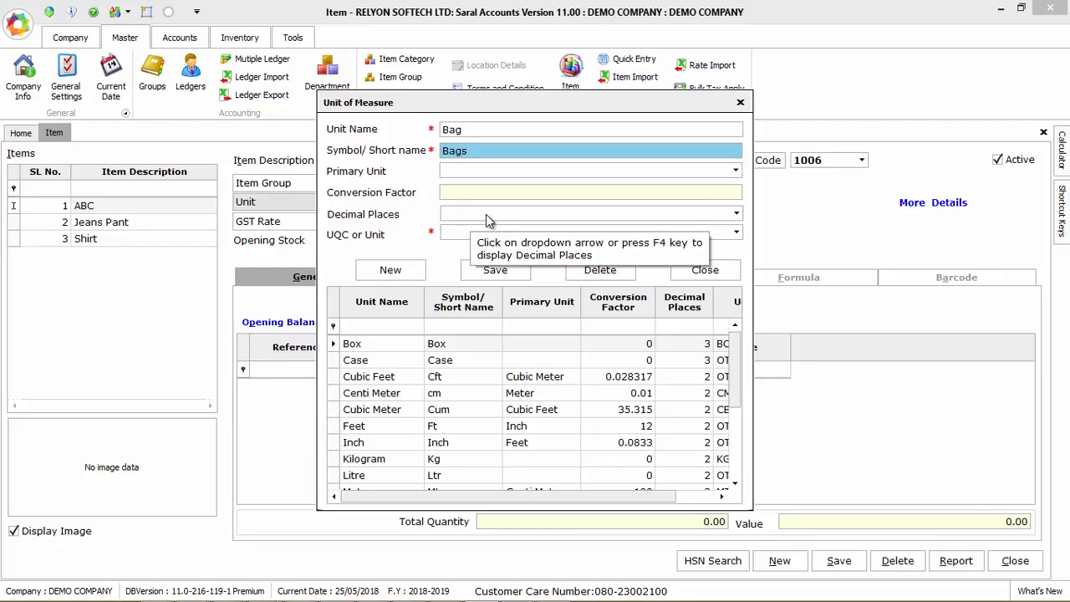
- Leave the decimal places blank, set the unit's UQC to BAG and save the unit of measure
left_click(487, 216)
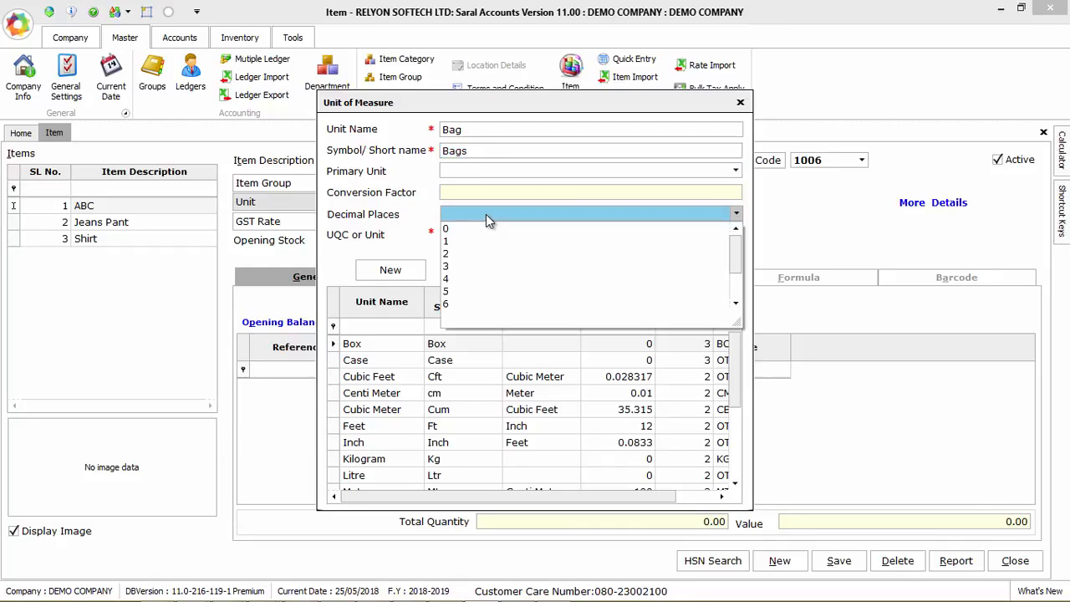
left_click_drag(738, 245, 744, 287)
left_click(740, 244)
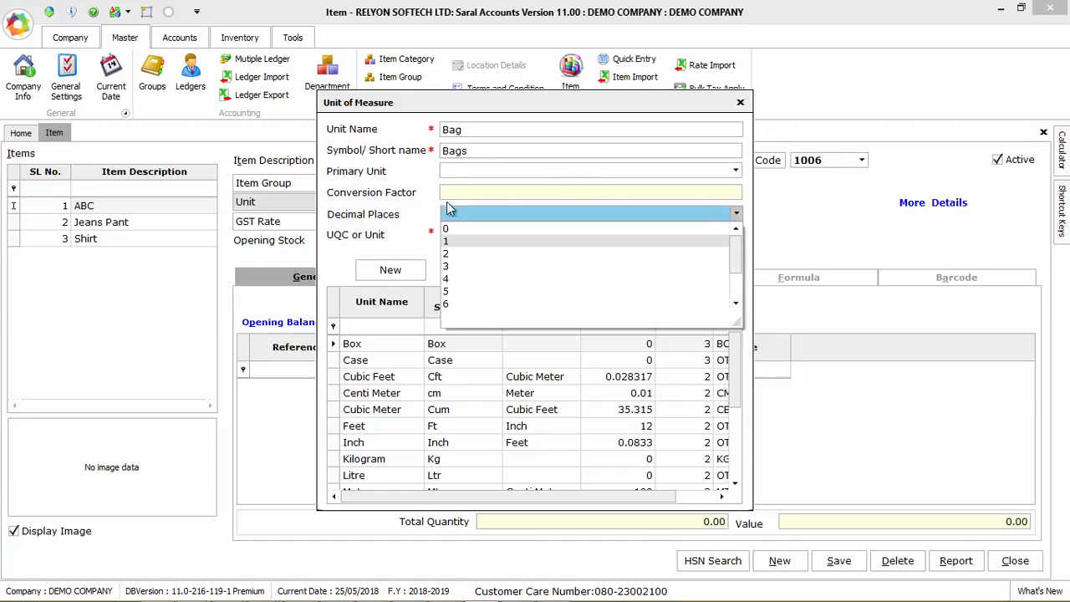
left_click(423, 211)
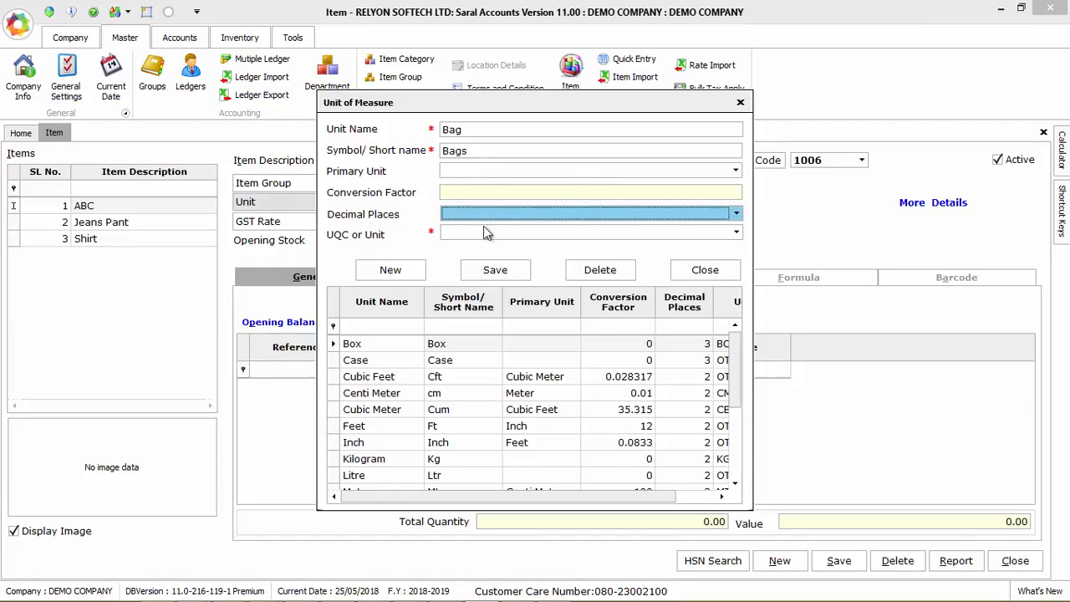
left_click(600, 234)
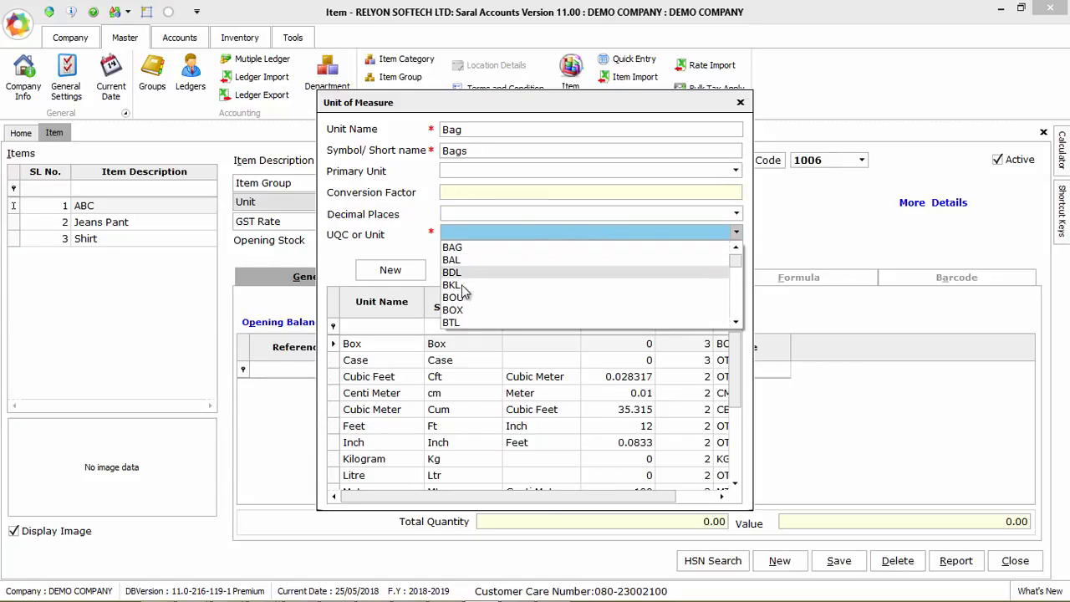
left_click(460, 251)
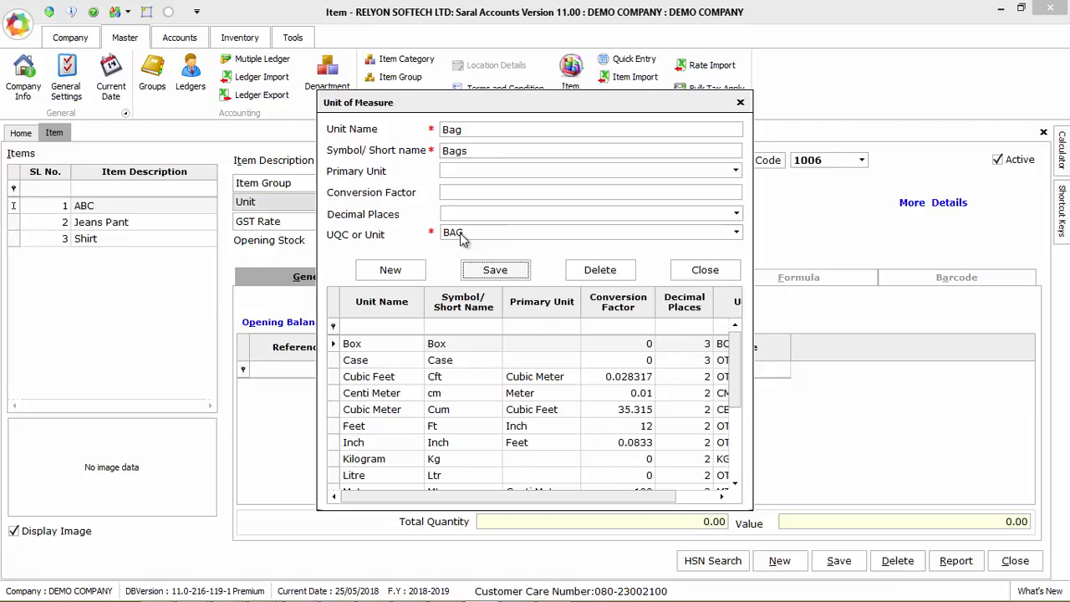
left_click(489, 271)
key("Return")
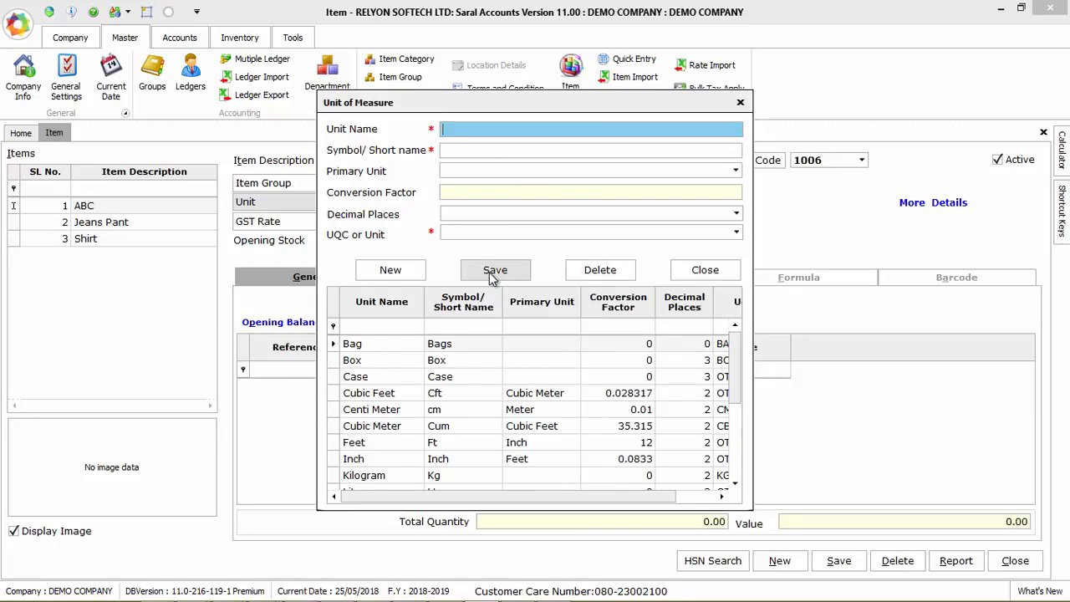
- Review the saved Bag unit's details, clear the entry form and close the unit of measure window
left_click(438, 347)
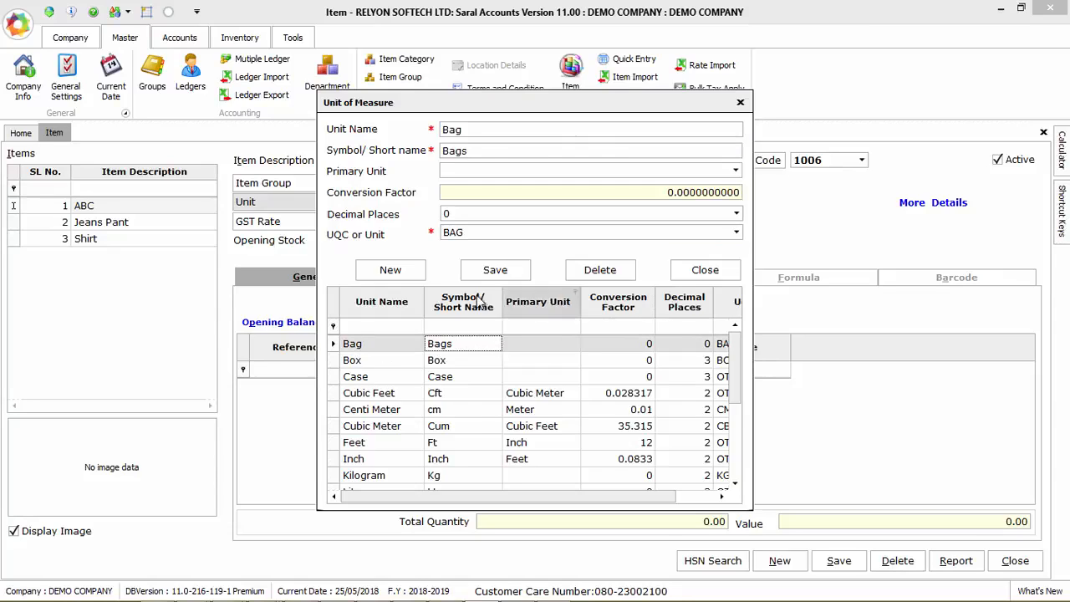
left_click(390, 279)
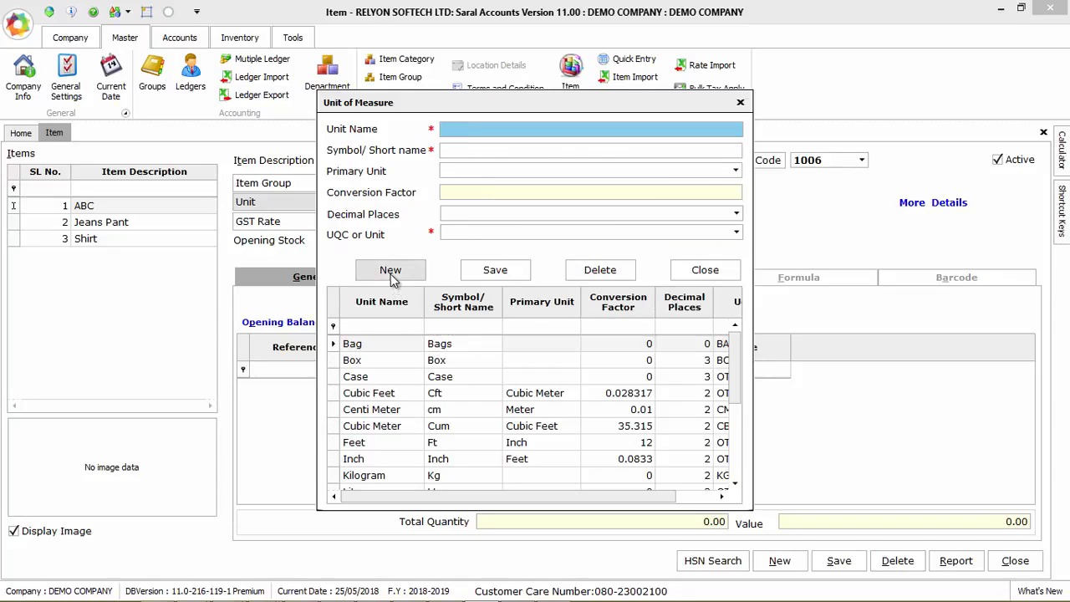
left_click(703, 274)
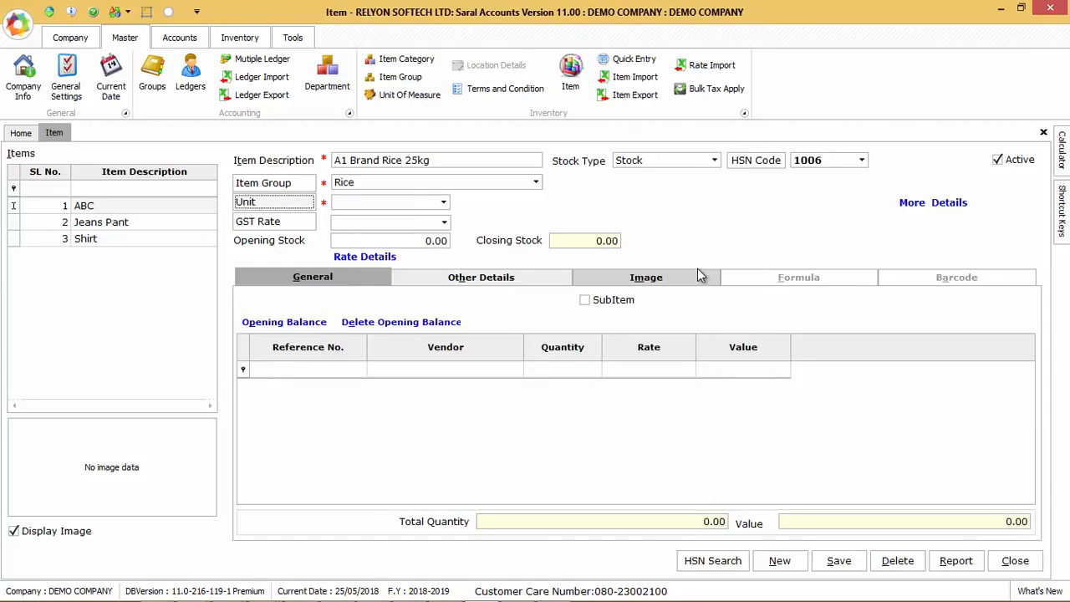
- Filter the item's unit choices by ba and assign the unit Bags
left_click(442, 205)
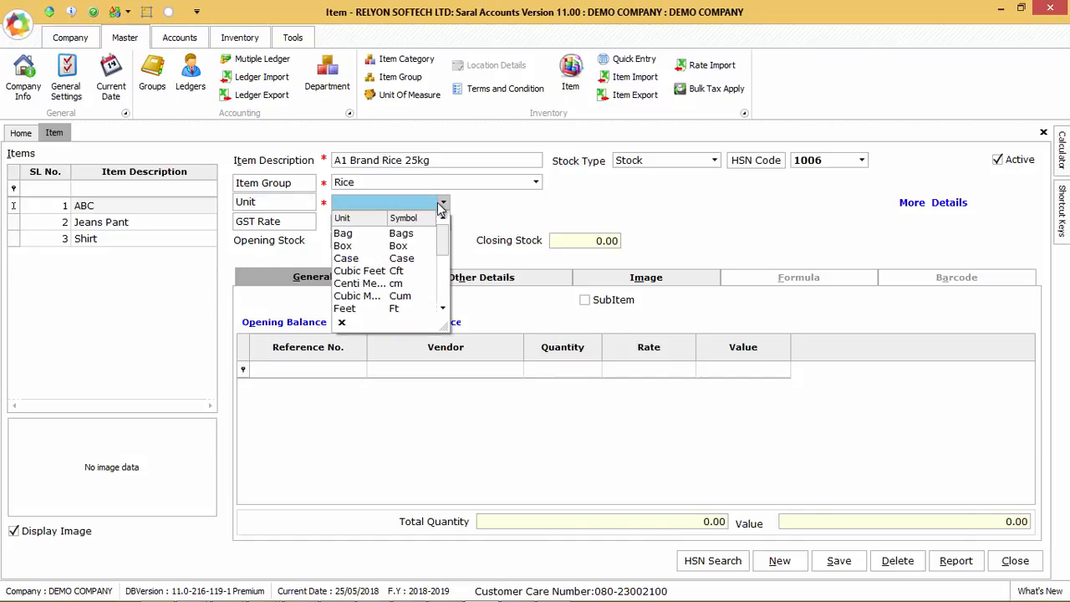
type("b")
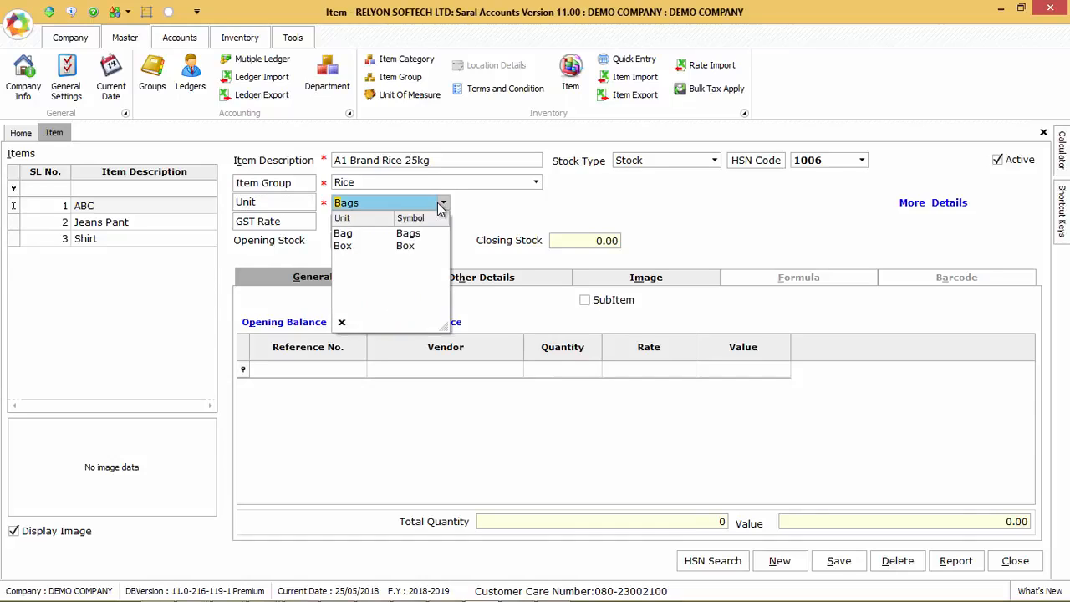
type("a")
key("Down")
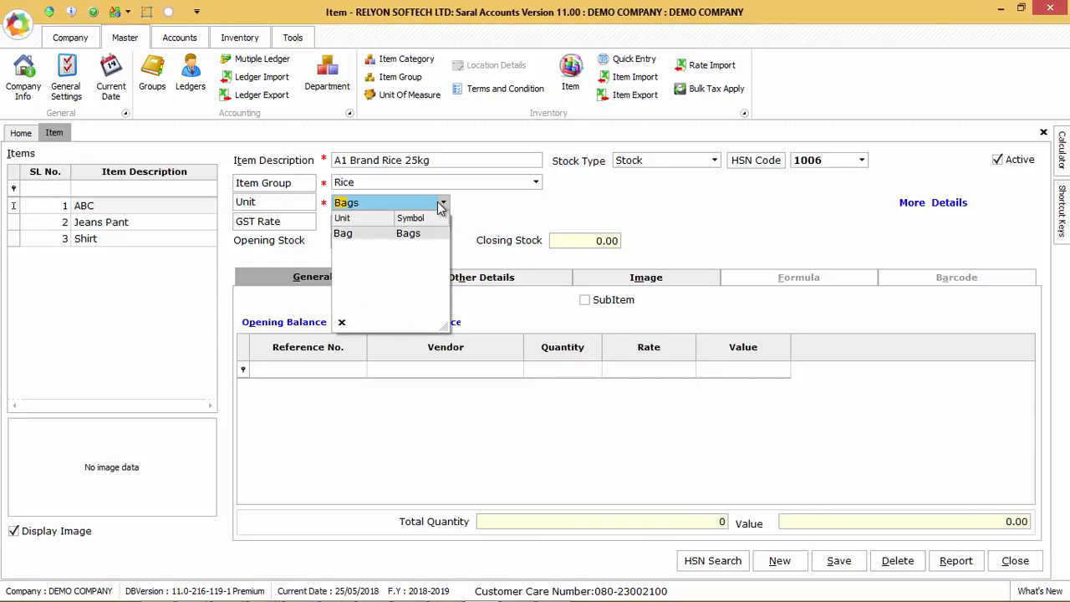
key("Return")
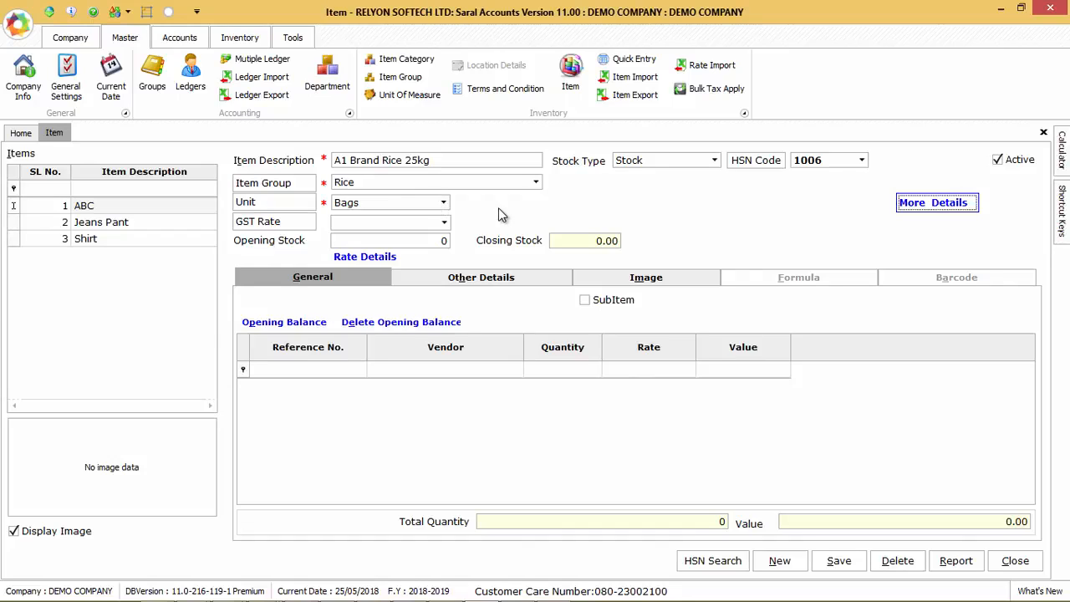
- Set the item's GST rate to Exempted(GST), check the rate's effective dates and close the date window
key("Return")
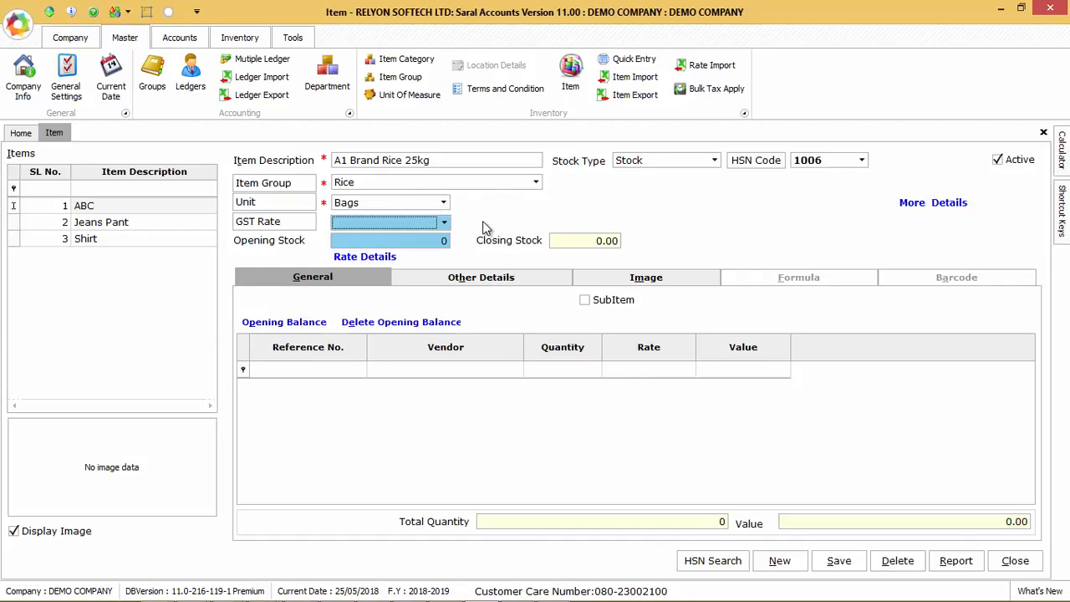
left_click(444, 224)
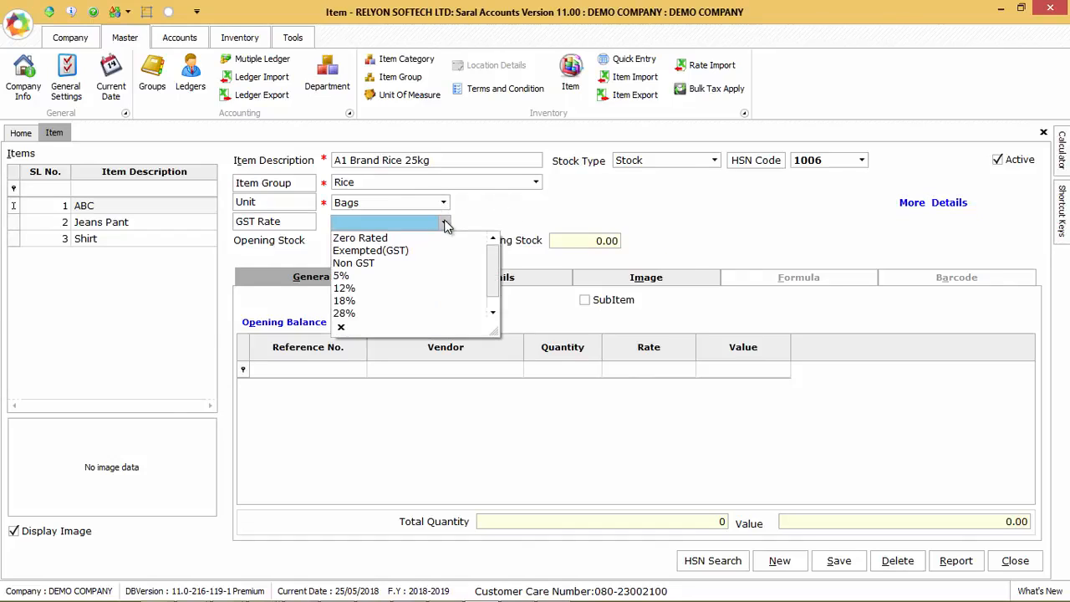
scroll(497, 281, "down", 1)
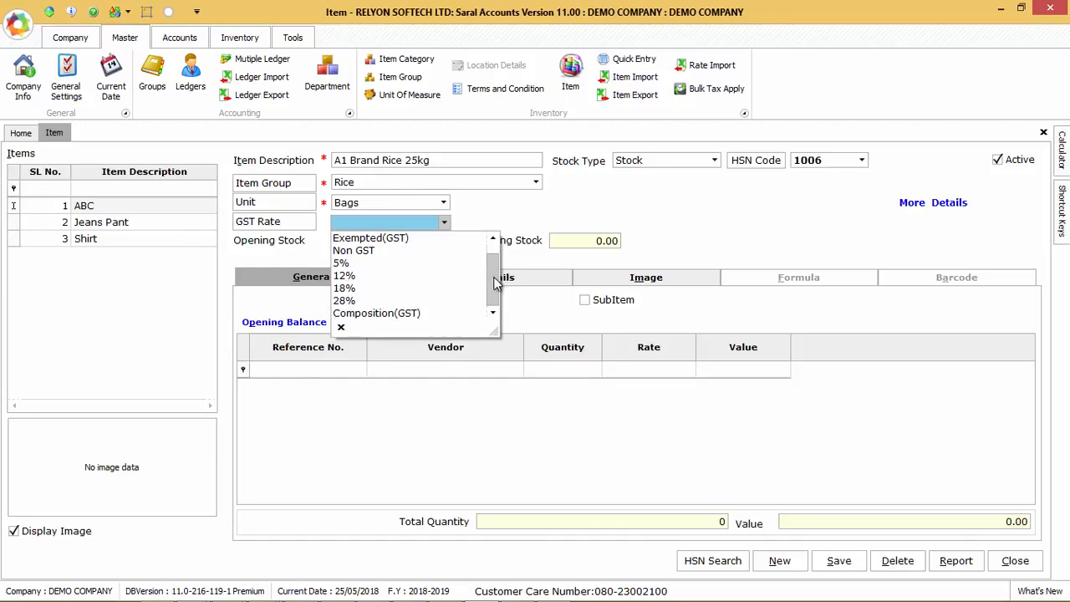
scroll(497, 306, "up", 1)
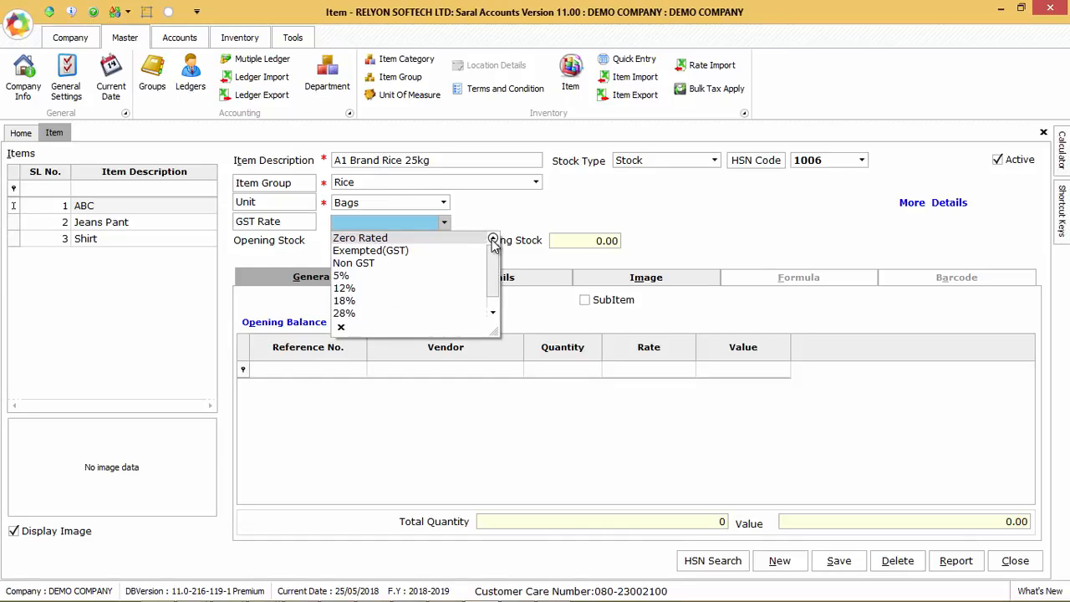
type("empted(GST")
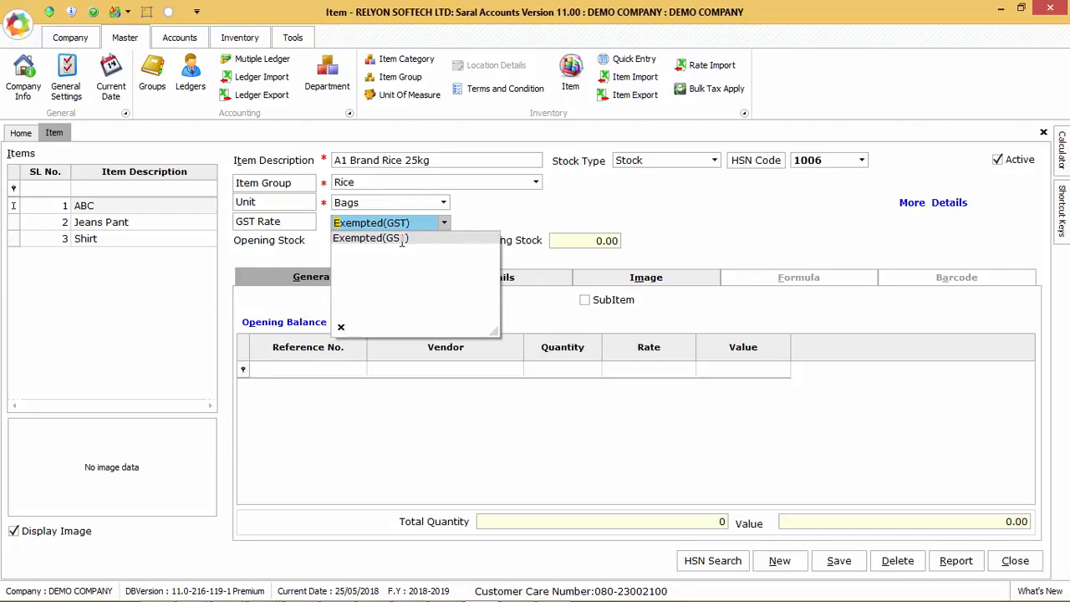
key("Return")
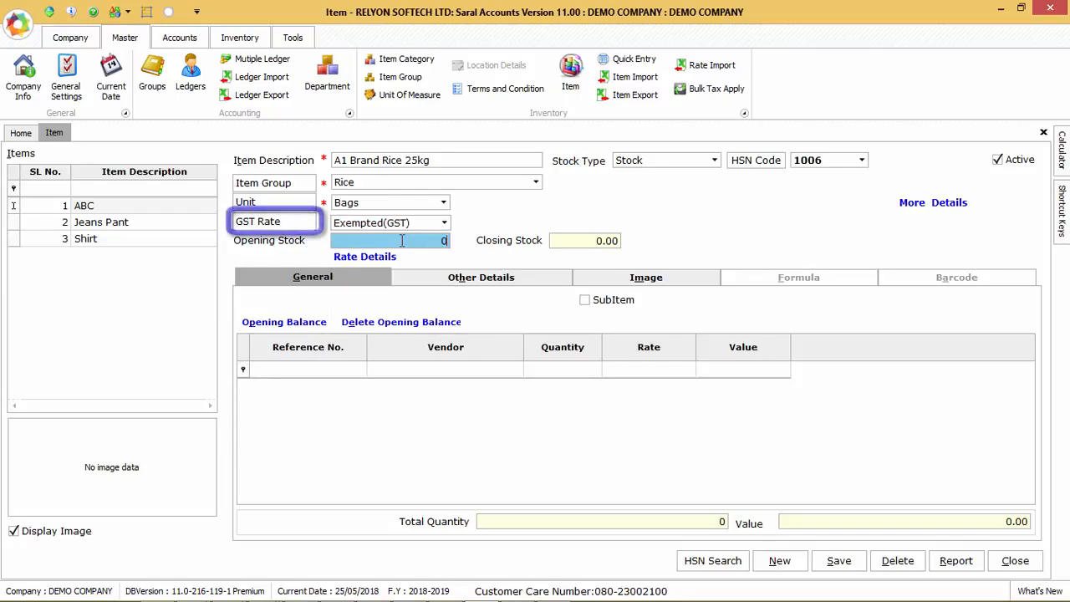
left_click(264, 224)
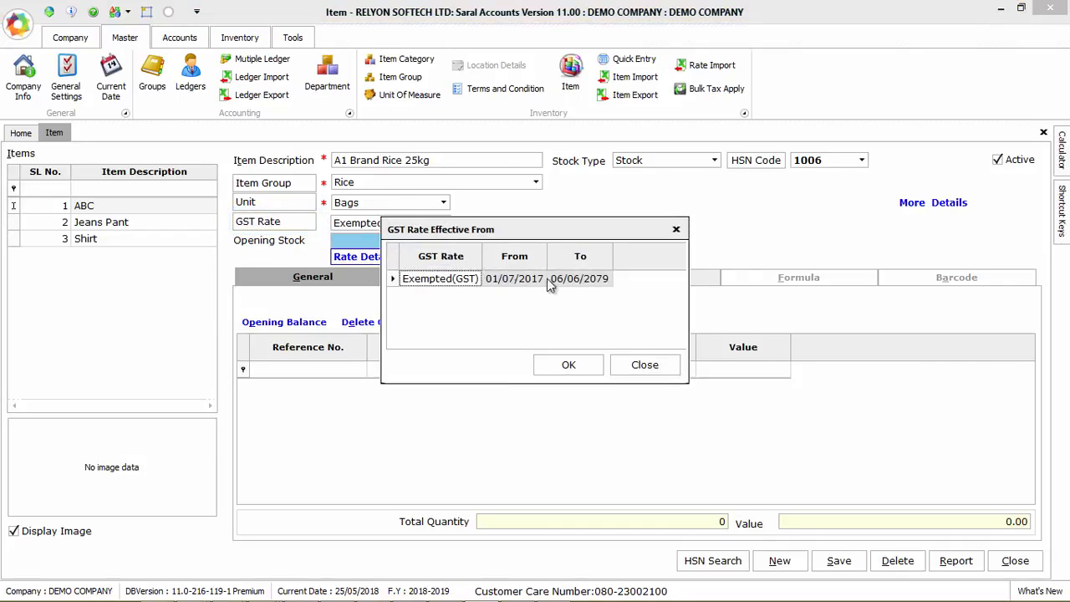
left_click(644, 366)
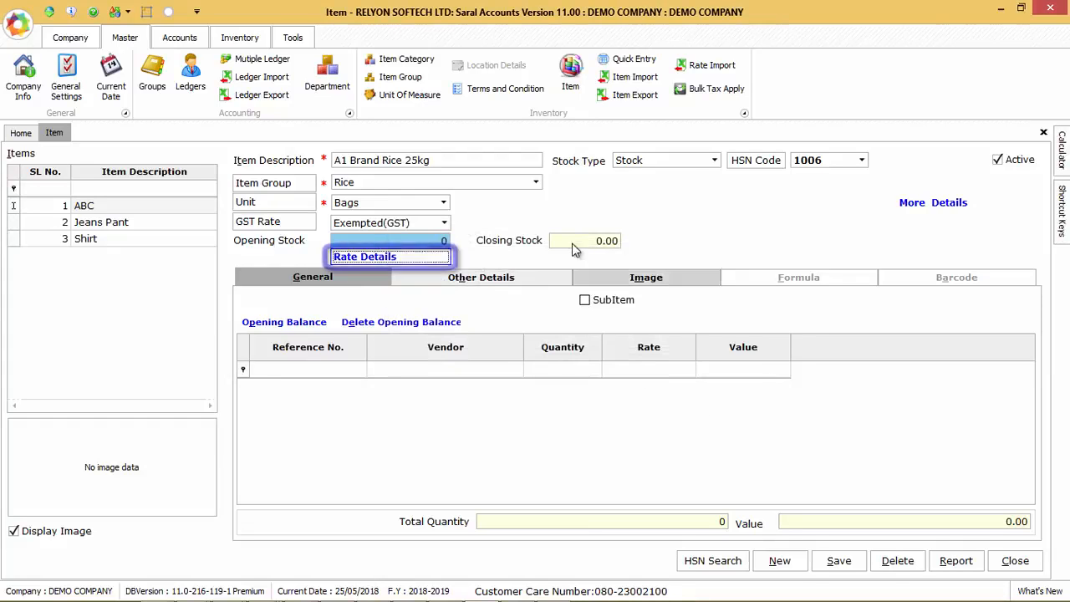
- Open the item's rate details, enter an MRP of 1300 for Bags and set the purchase rate type to Net Rate
left_click(377, 259)
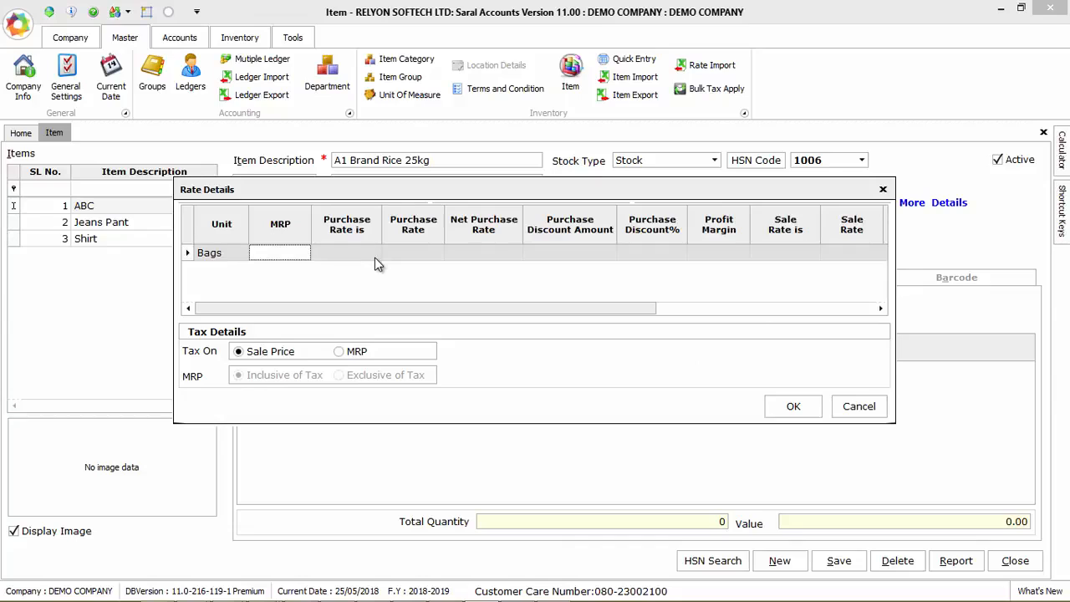
left_click(296, 253)
type("1300")
key("Return")
left_click(374, 252)
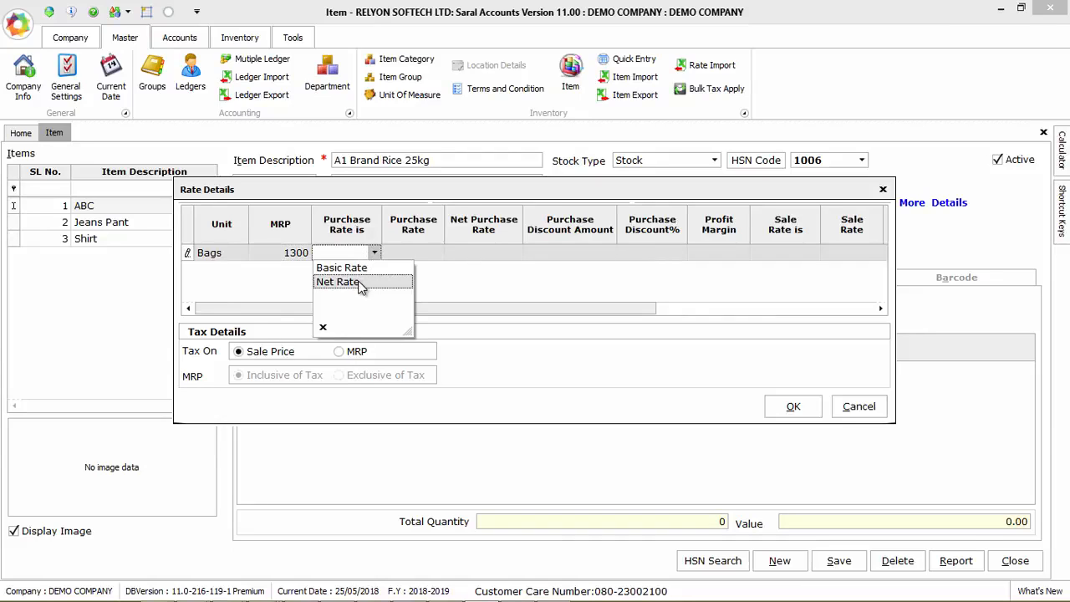
left_click(360, 283)
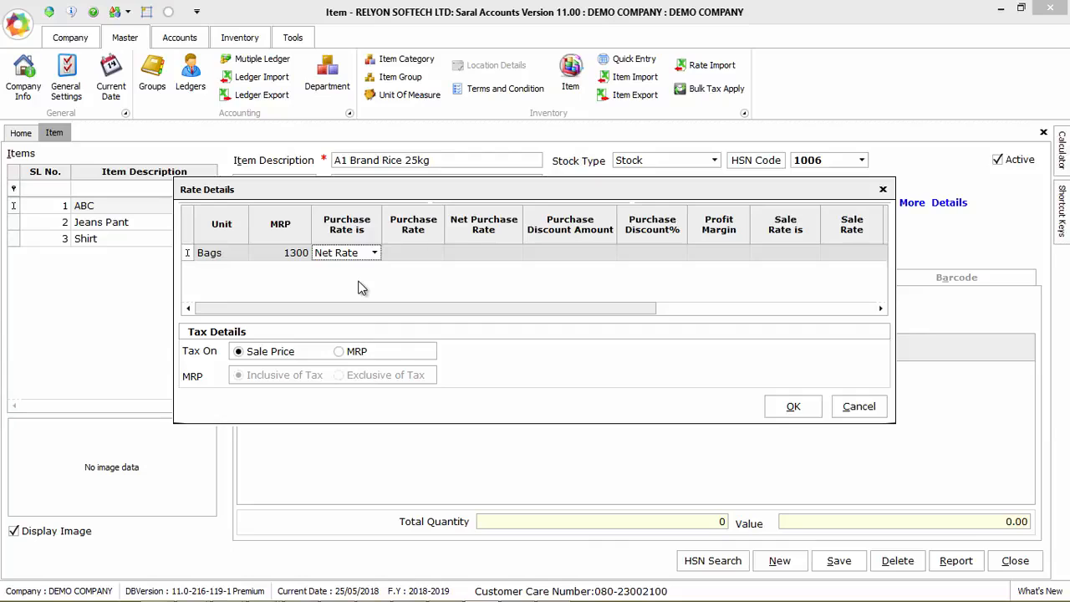
- Enter a net purchase rate of 1000 and leave the purchase discount amount and percentage blank
left_click(473, 252)
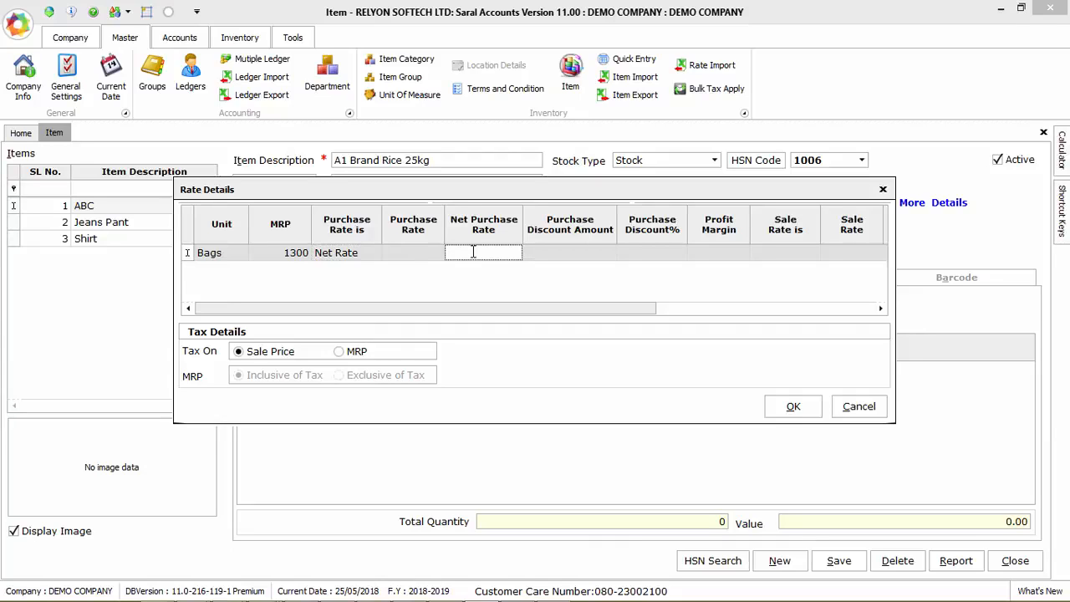
type("1000")
left_click(574, 287)
left_click(615, 253)
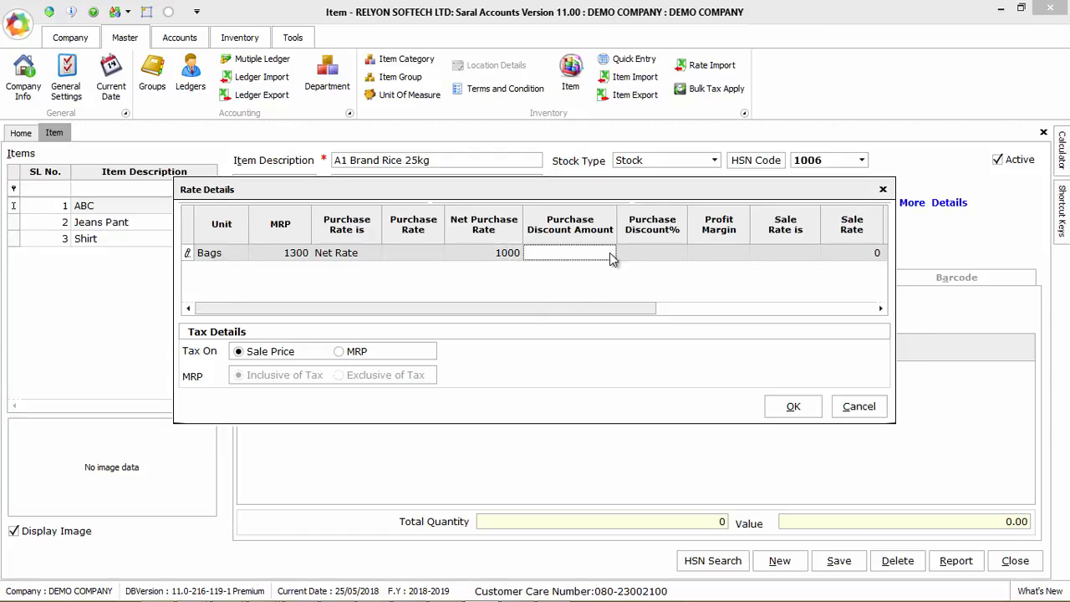
left_click(639, 253)
- Set the profit margin to 30 and the sale rate type to Net Rate
left_click(711, 253)
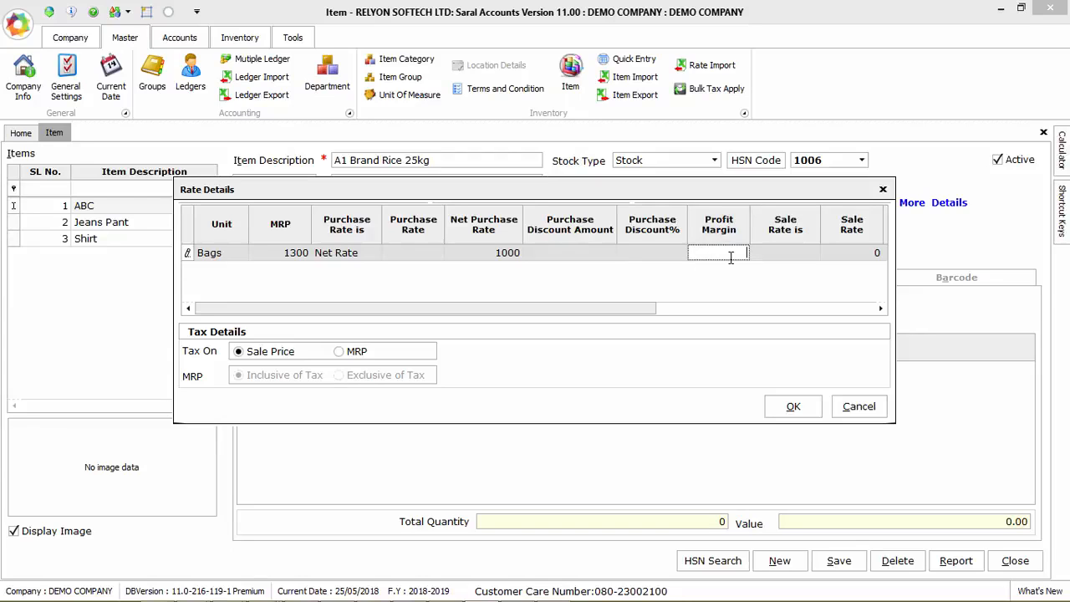
type("30")
key("Return")
left_click(802, 253)
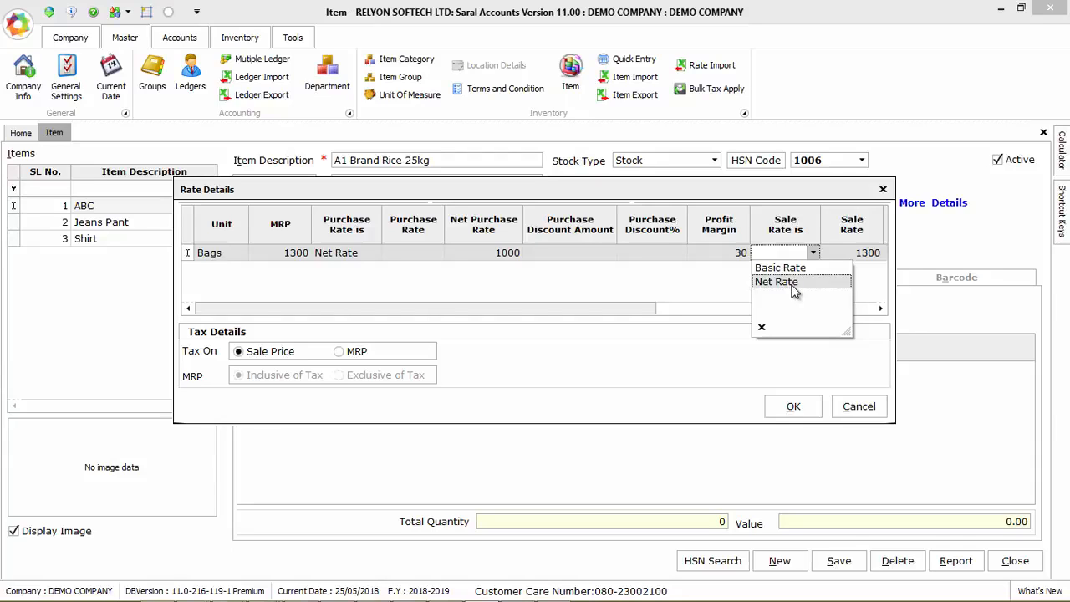
left_click(795, 284)
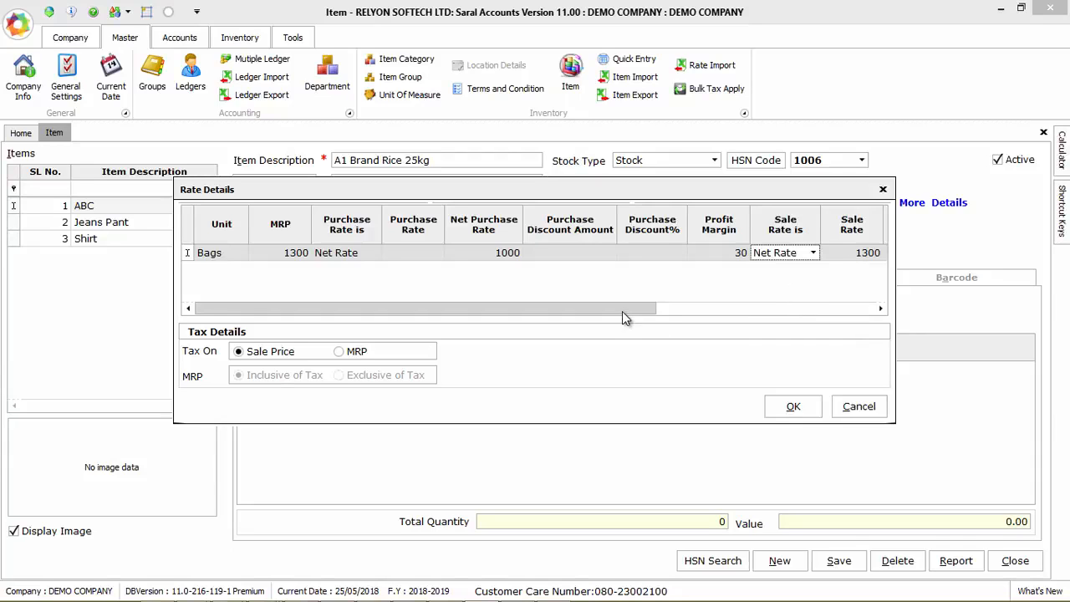
- Leave the sale discount and commission values blank and confirm the rate details
left_click_drag(622, 311, 839, 310)
left_click(623, 253)
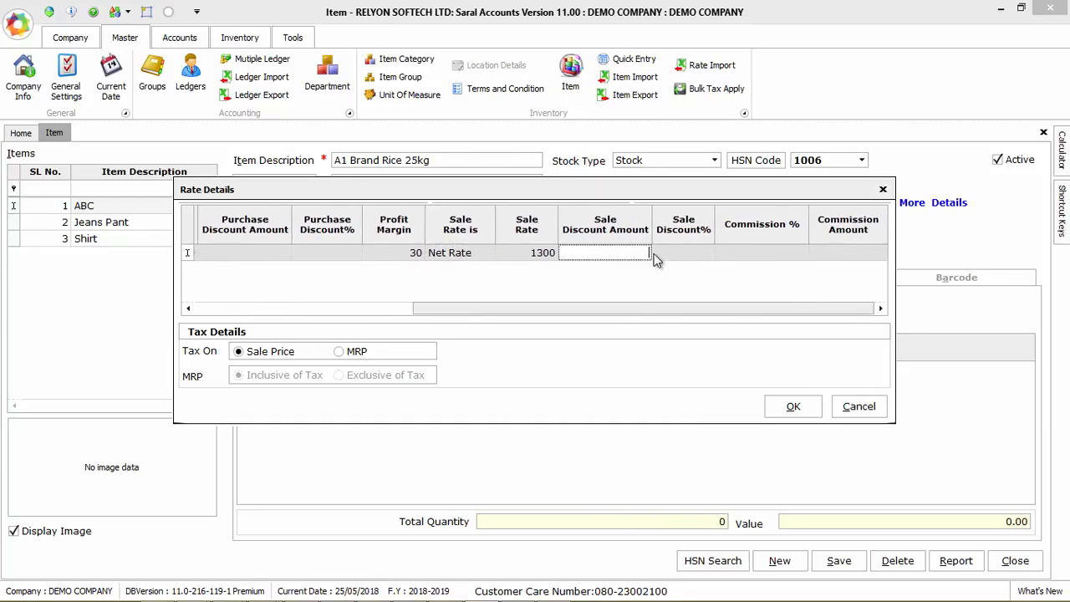
left_click(695, 254)
left_click(748, 253)
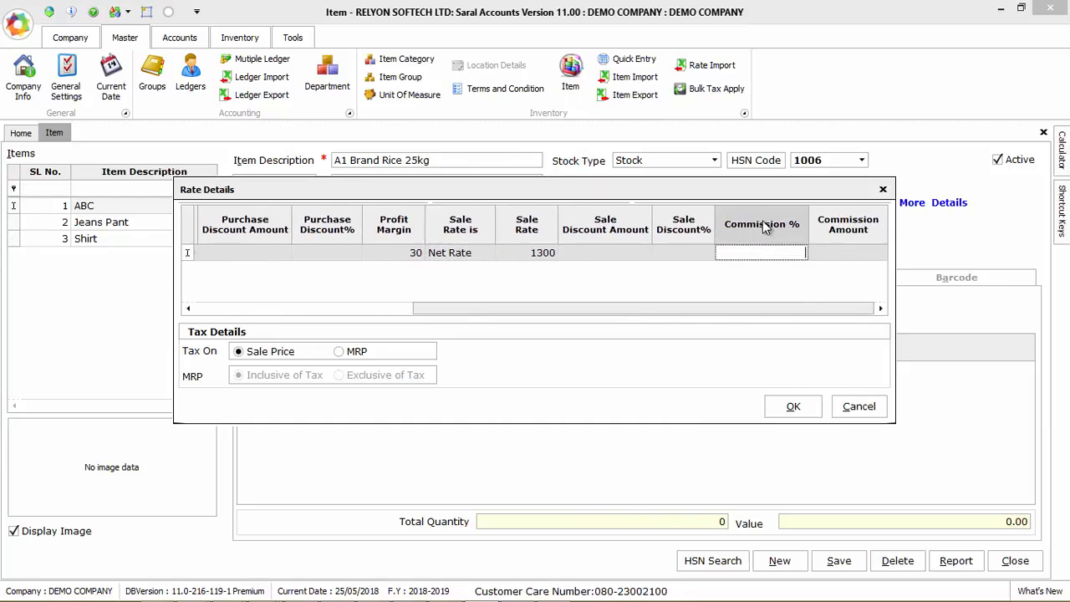
left_click(839, 251)
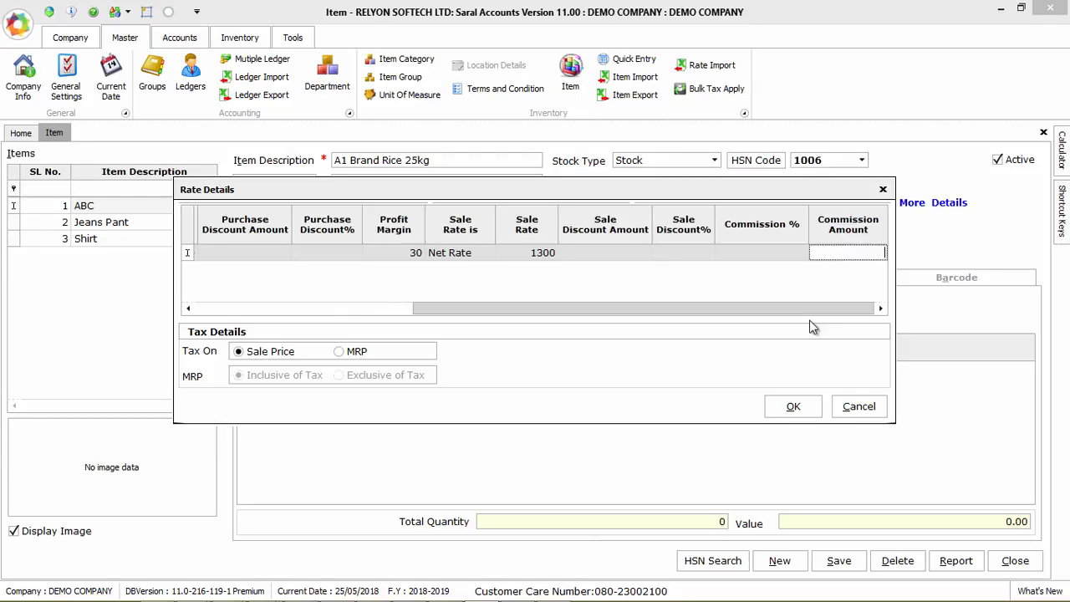
left_click(793, 407)
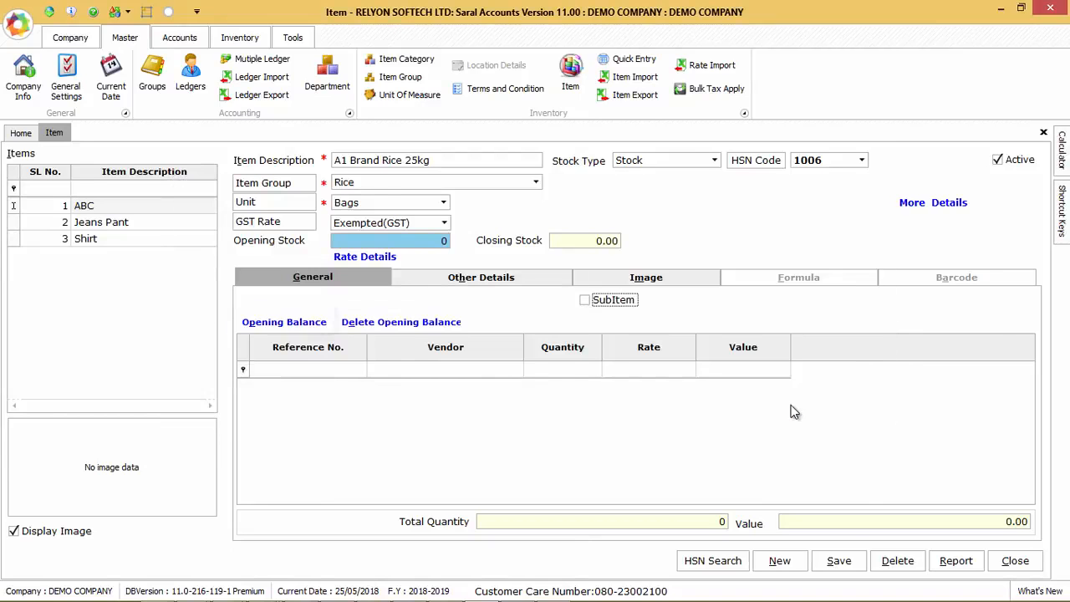
- Start an opening balance entry for the item with reference number OB and no vendor
left_click(277, 329)
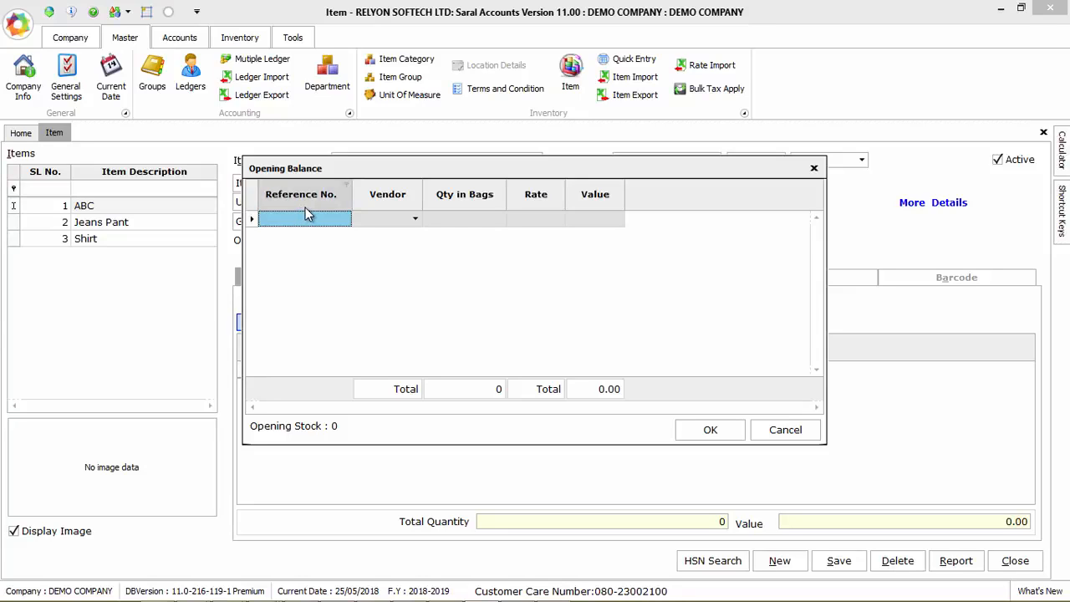
left_click(415, 221)
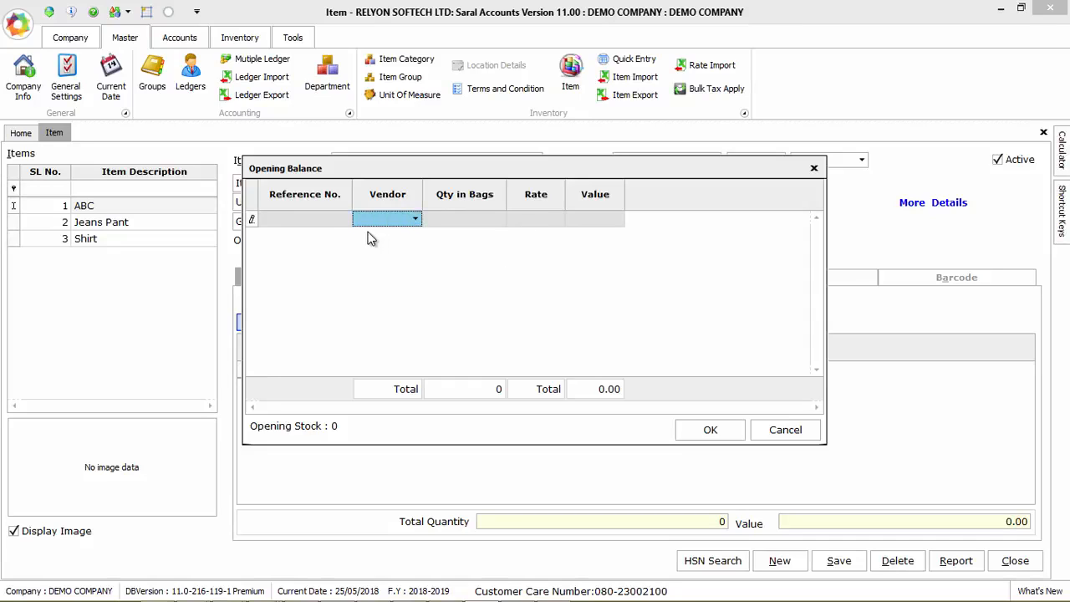
left_click(297, 225)
type("OB")
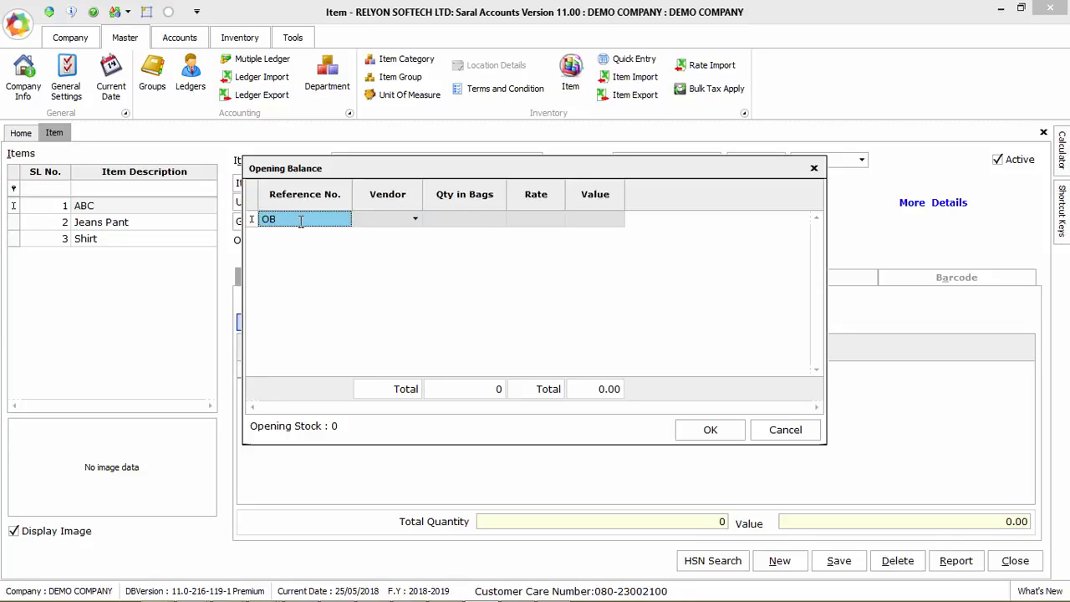
key("Return")
key("Return")
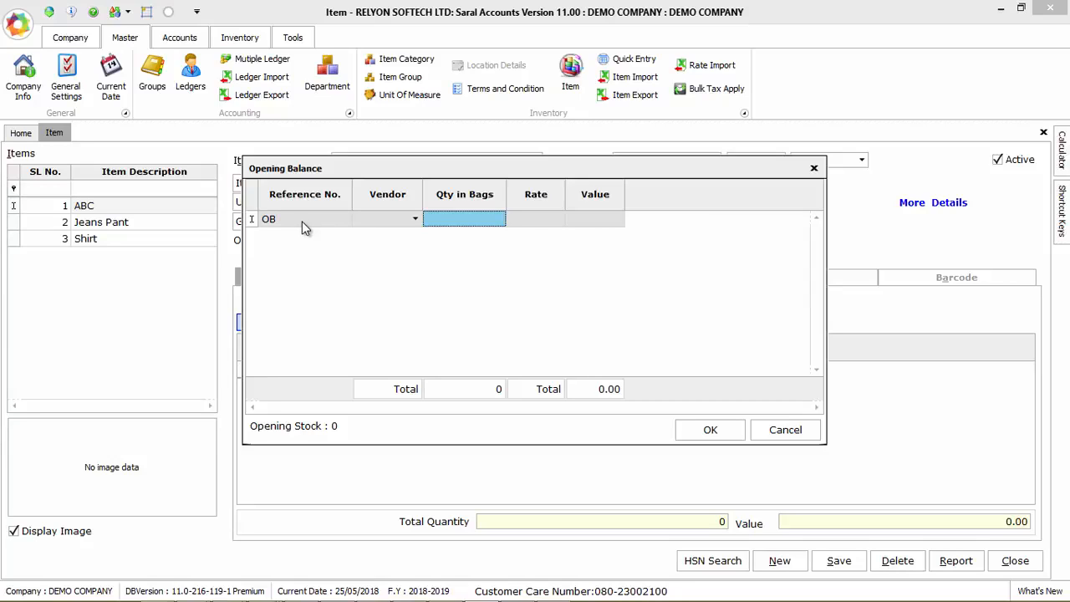
- Enter 12 bags at a rate of 1000 in the OB entry and confirm the opening balance
type("12")
key("Return")
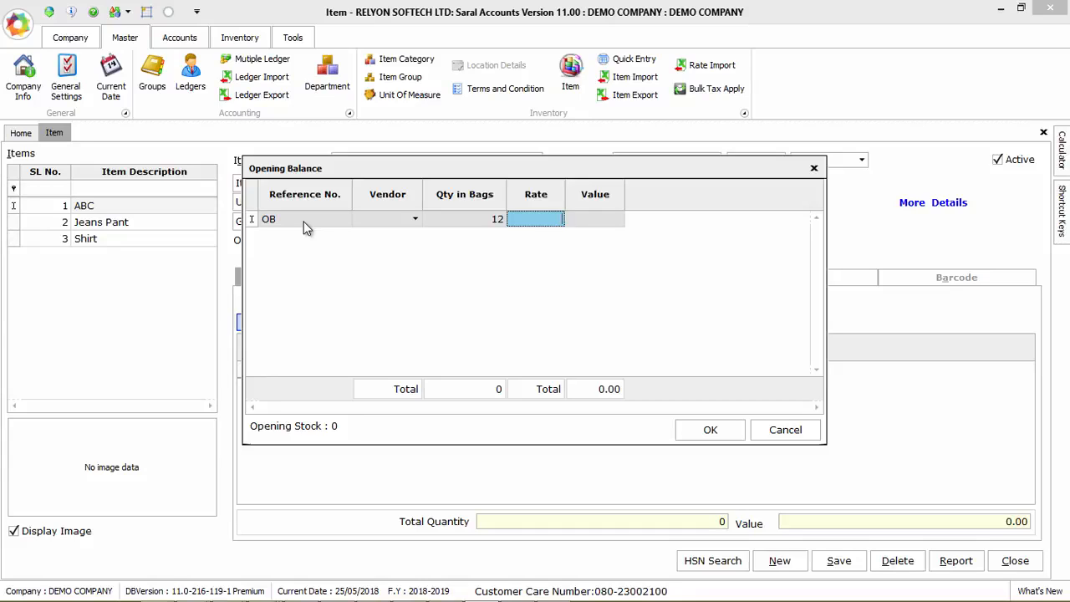
type("1000")
key("Return")
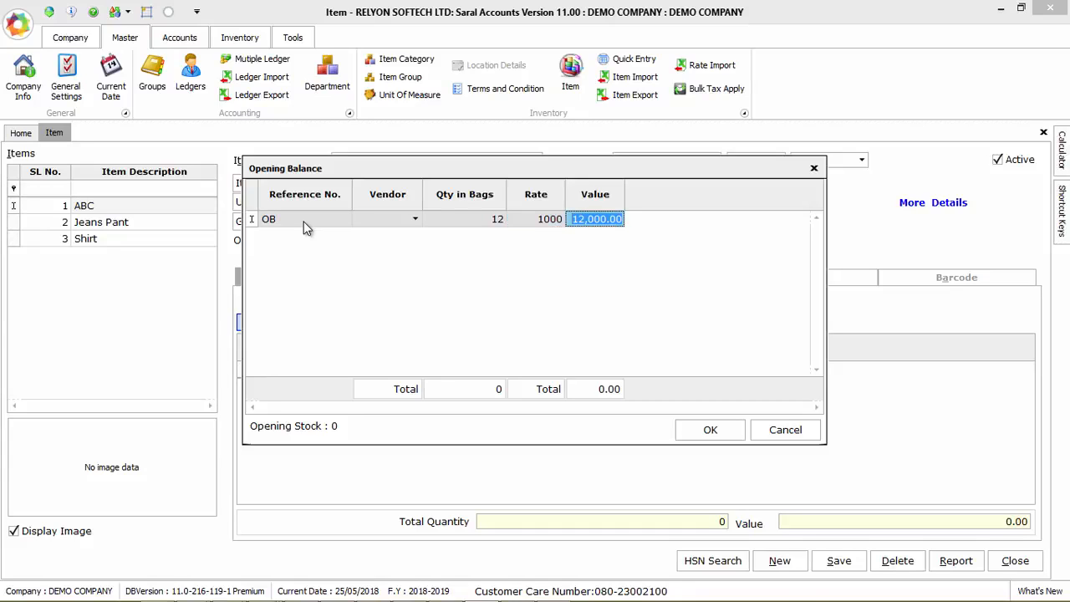
key("Return")
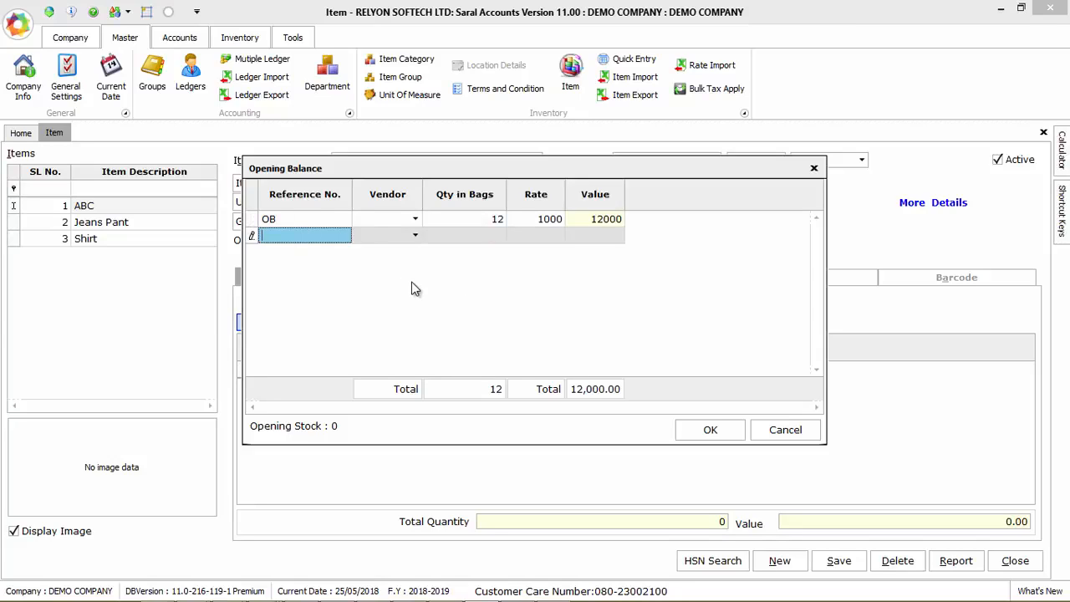
left_click(702, 433)
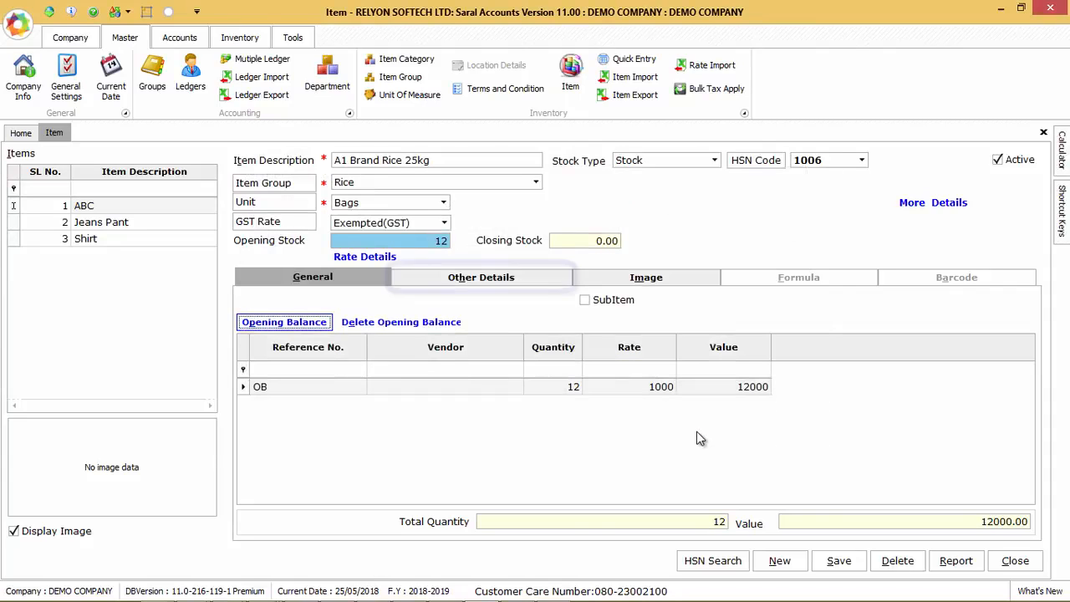
- In the item's other details, set the quantity levels to minimum 5, maximum 20 and re-order 10
left_click(502, 284)
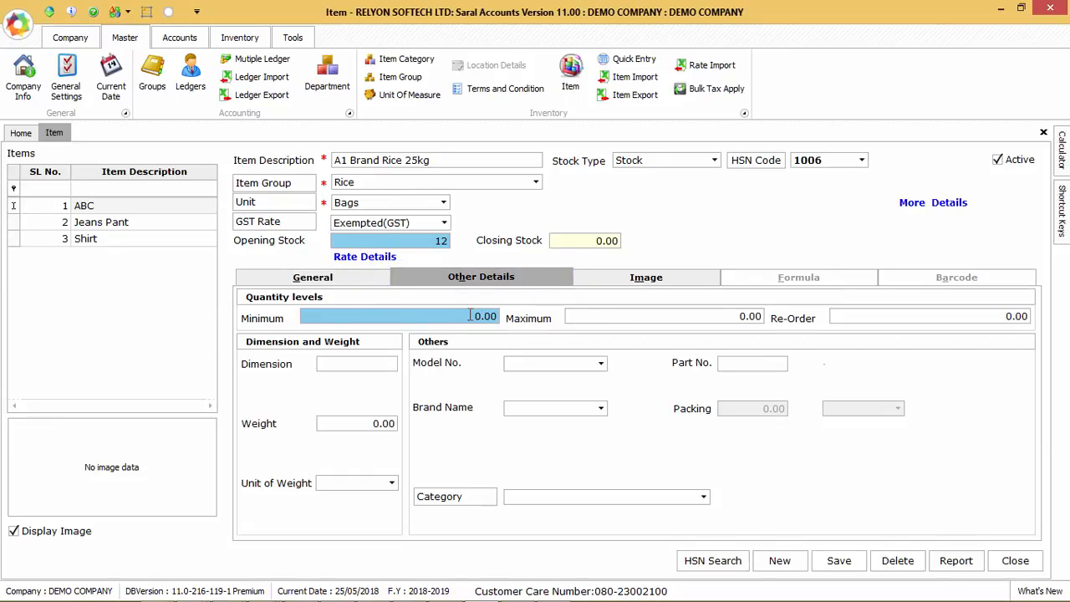
left_click(483, 316)
type("5")
left_click(617, 314)
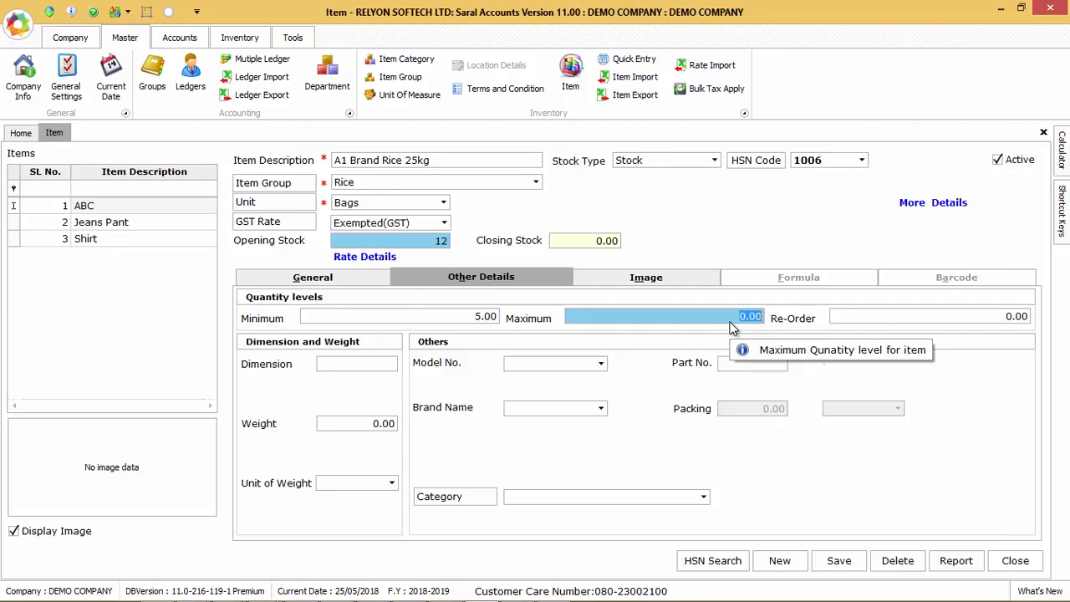
type("20")
key("Tab")
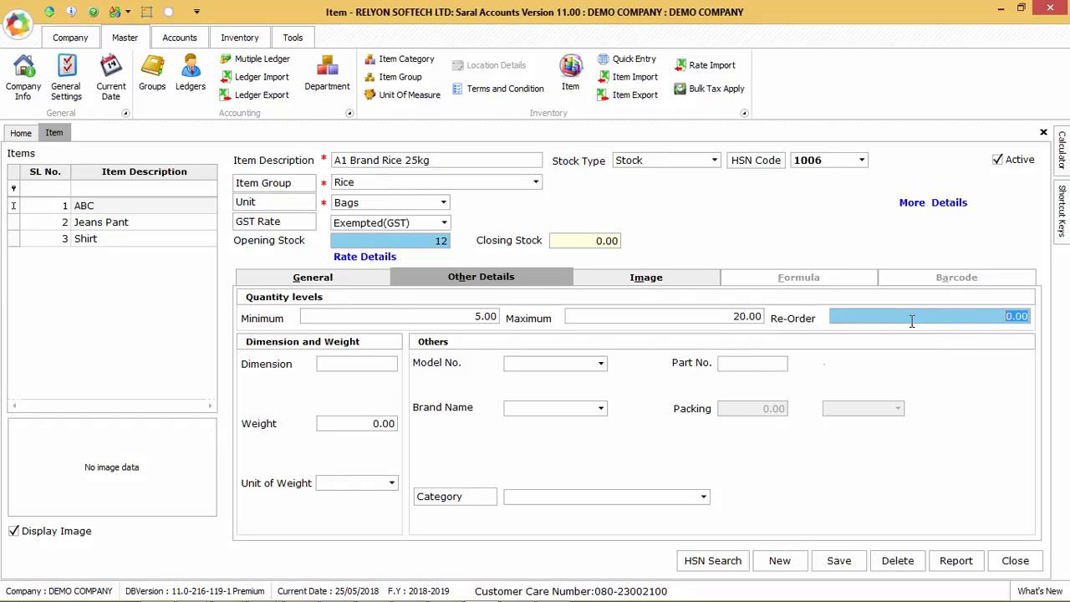
type("10")
key("Tab")
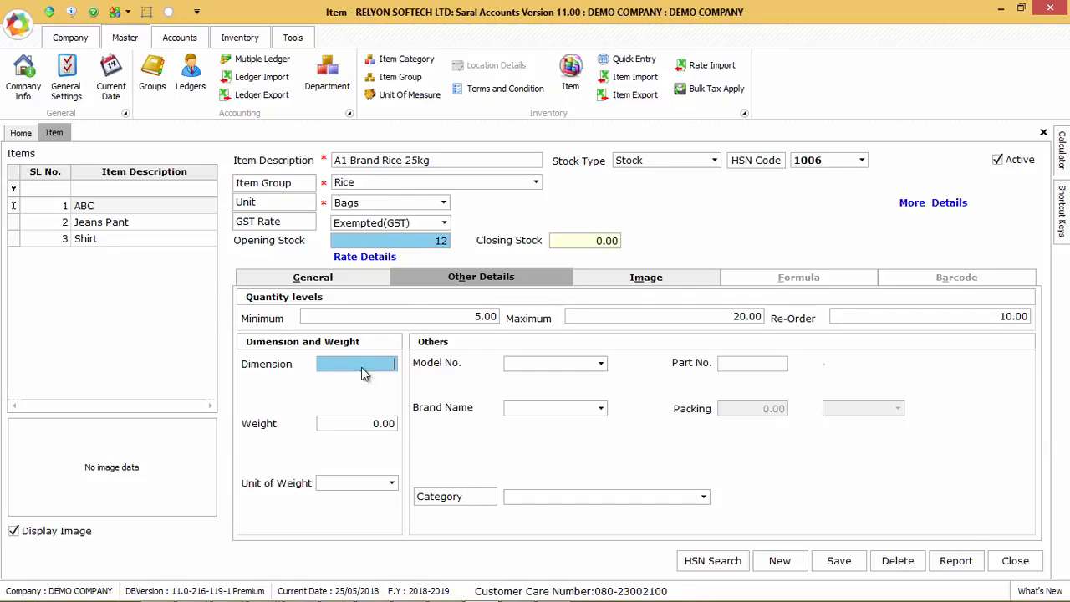
- Review the item's optional dimension, weight, unit of weight, model, brand, category and part number fields, leaving them blank
key("Tab")
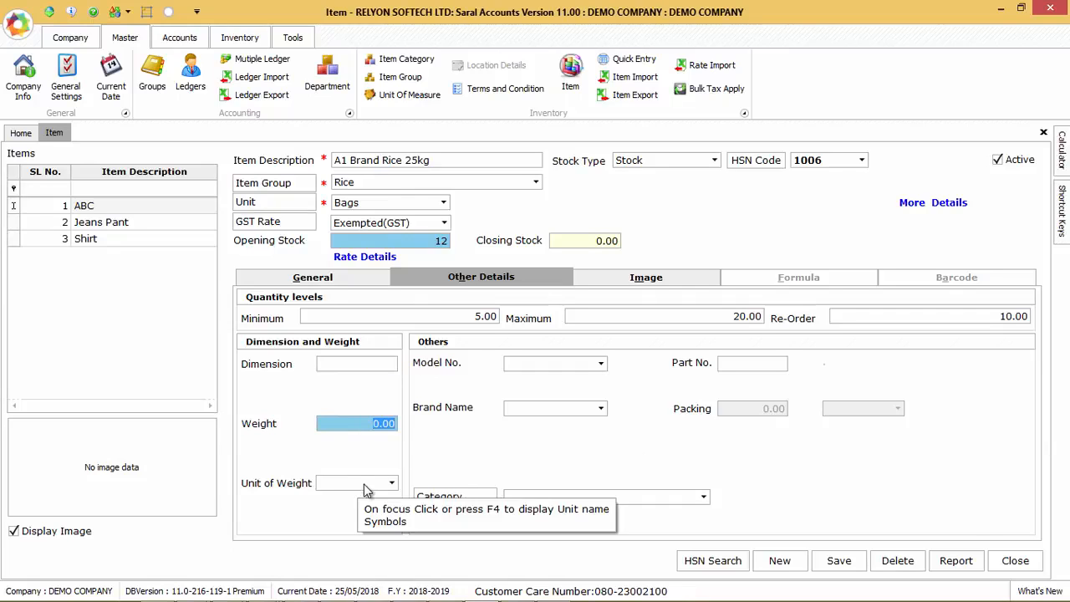
left_click(390, 485)
left_click(388, 487)
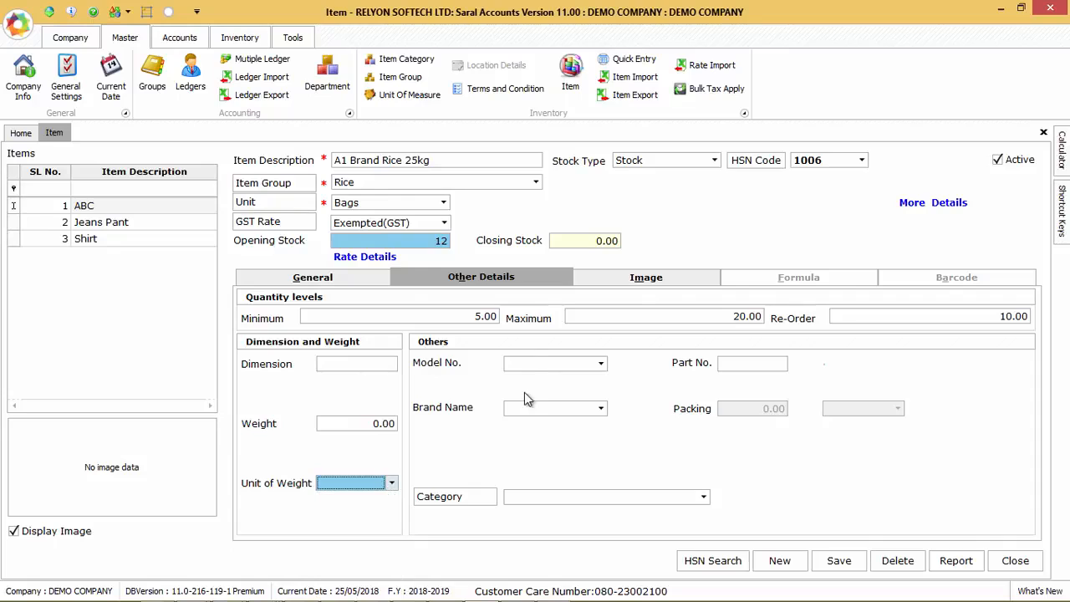
left_click(545, 366)
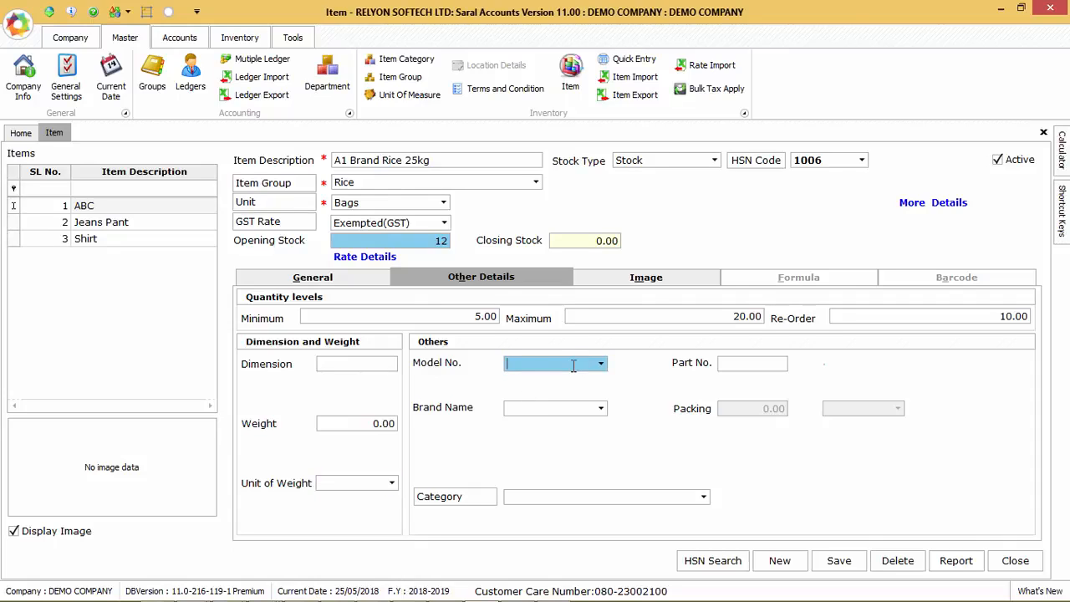
left_click(540, 406)
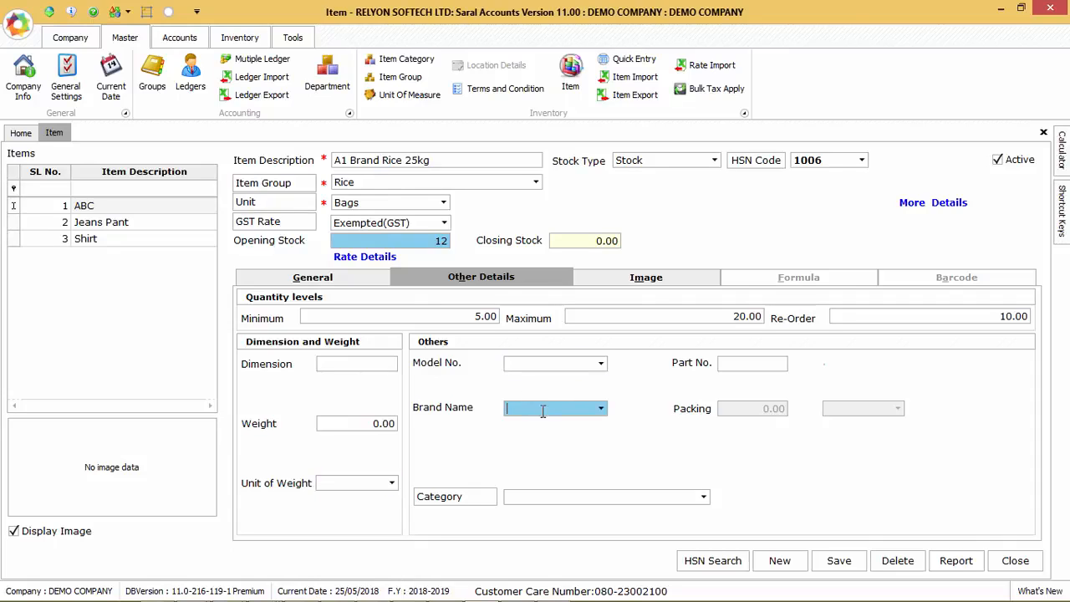
left_click(702, 498)
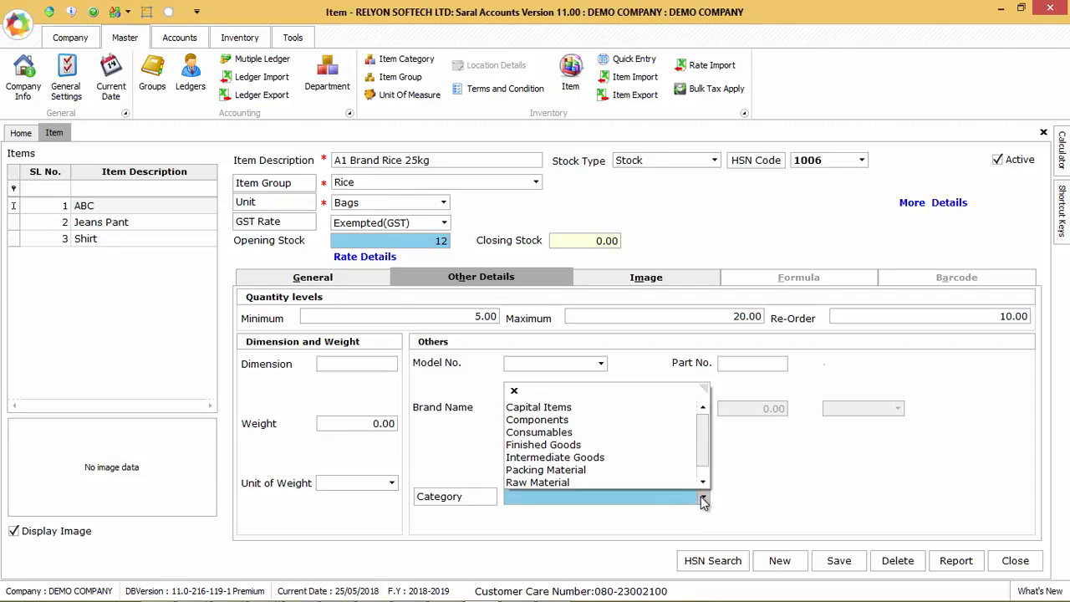
left_click(704, 498)
left_click(745, 365)
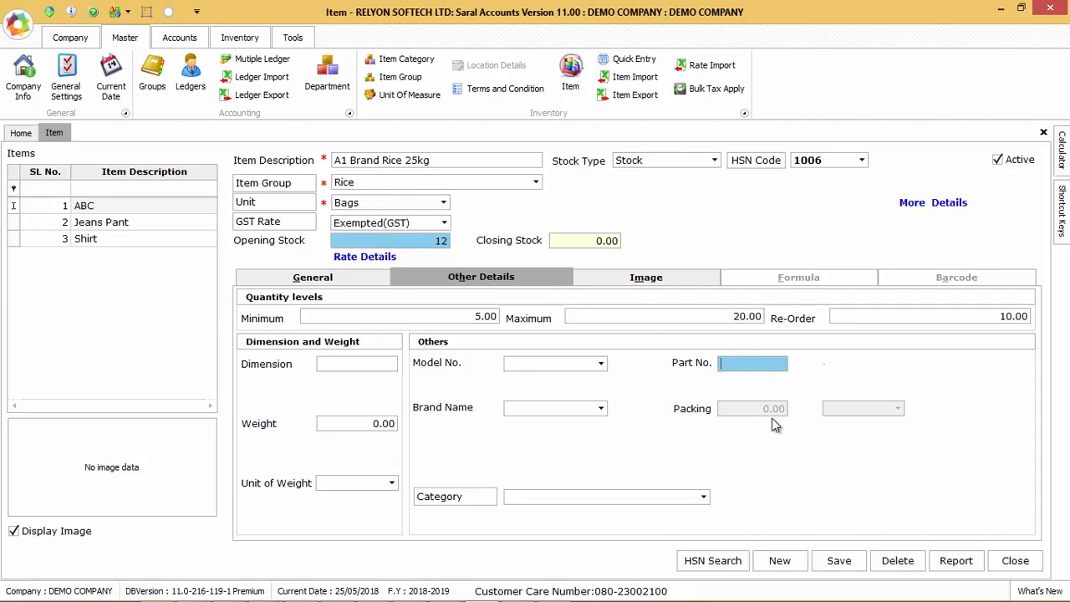
- Attach Relyon-Logo-142x50.png from the 250518 folder as the item's image and save the item
left_click(647, 279)
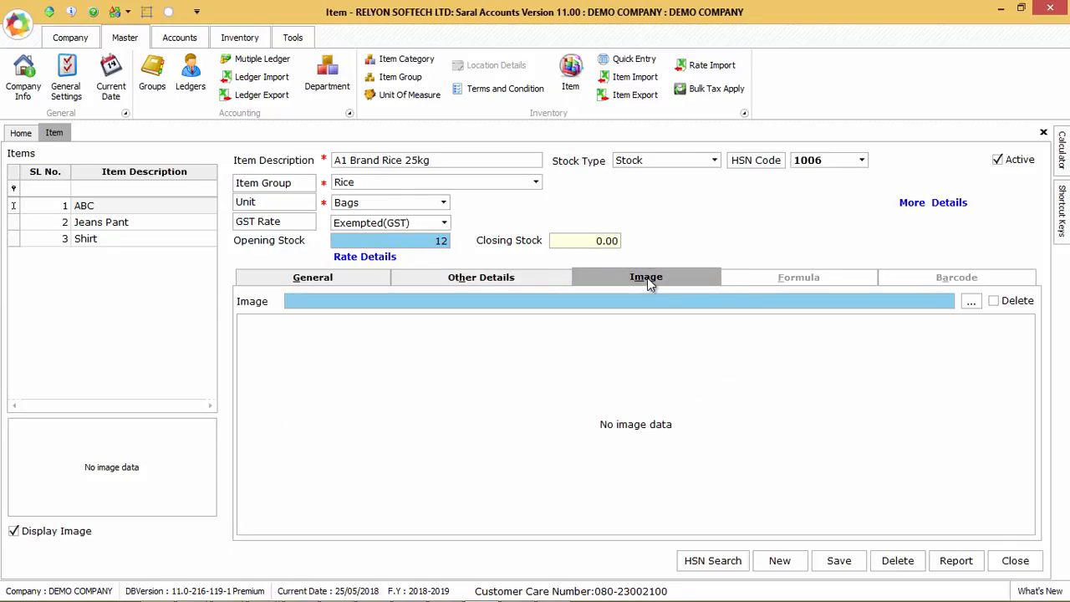
left_click(969, 305)
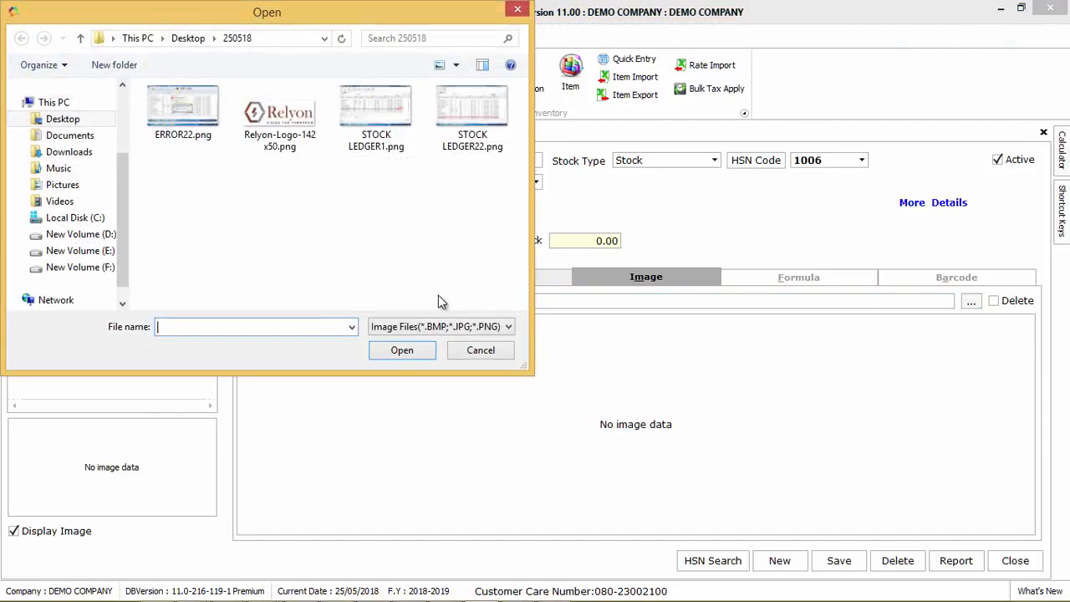
double_click(276, 122)
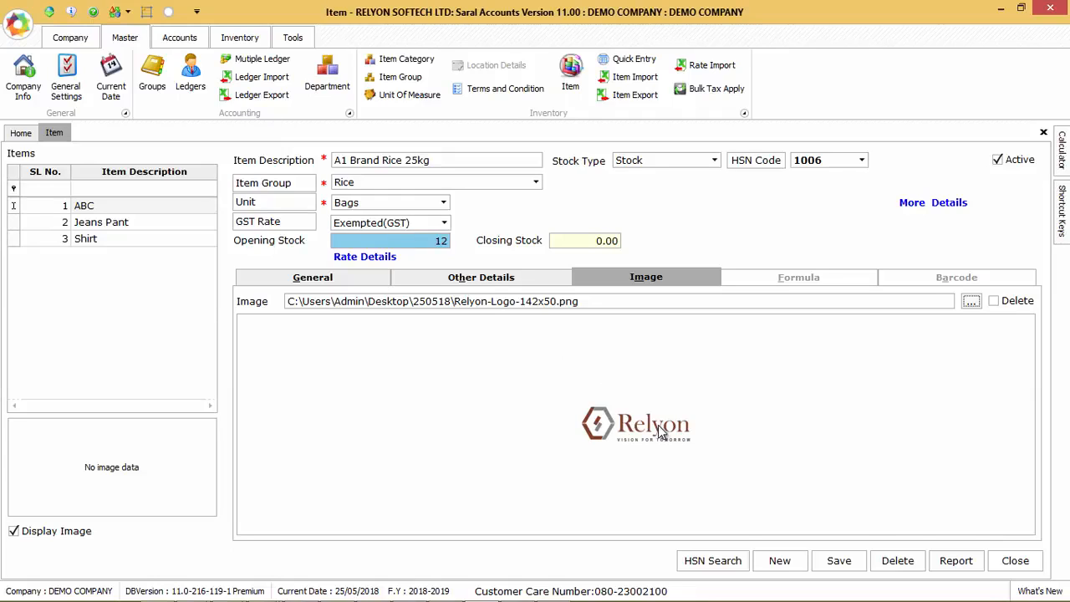
left_click(839, 561)
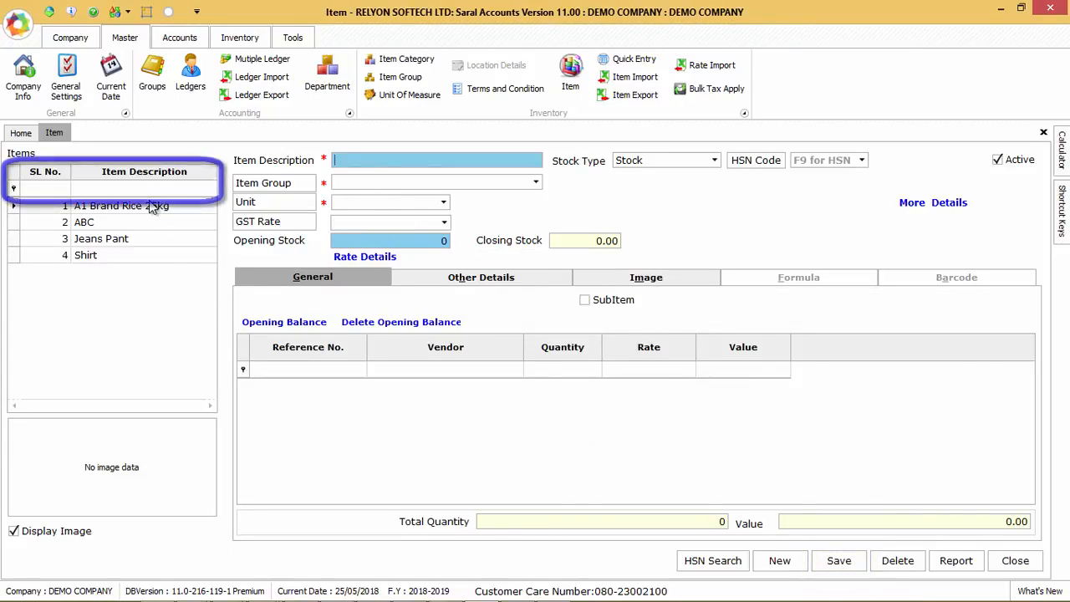
- Filter the item list by the description "rice" and open A1 Brand Rice 25kg
left_click(96, 190)
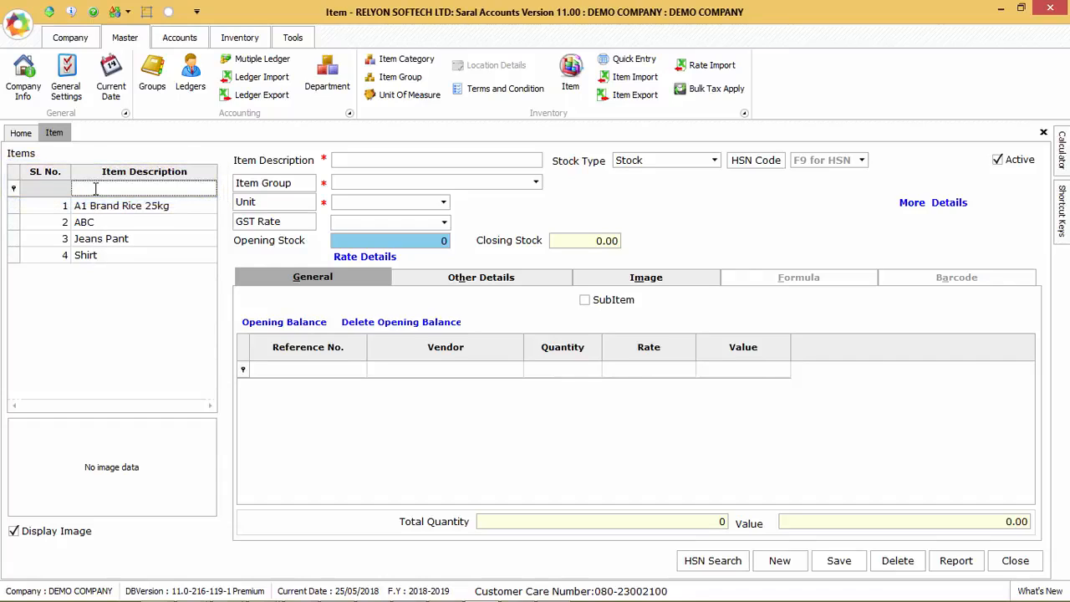
type("rice")
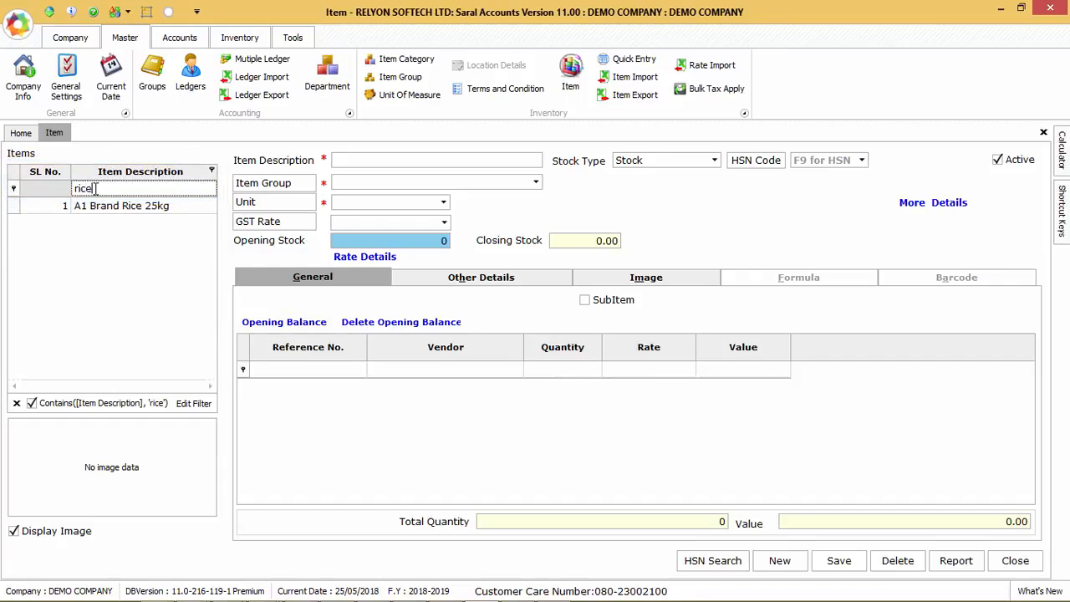
left_click(100, 209)
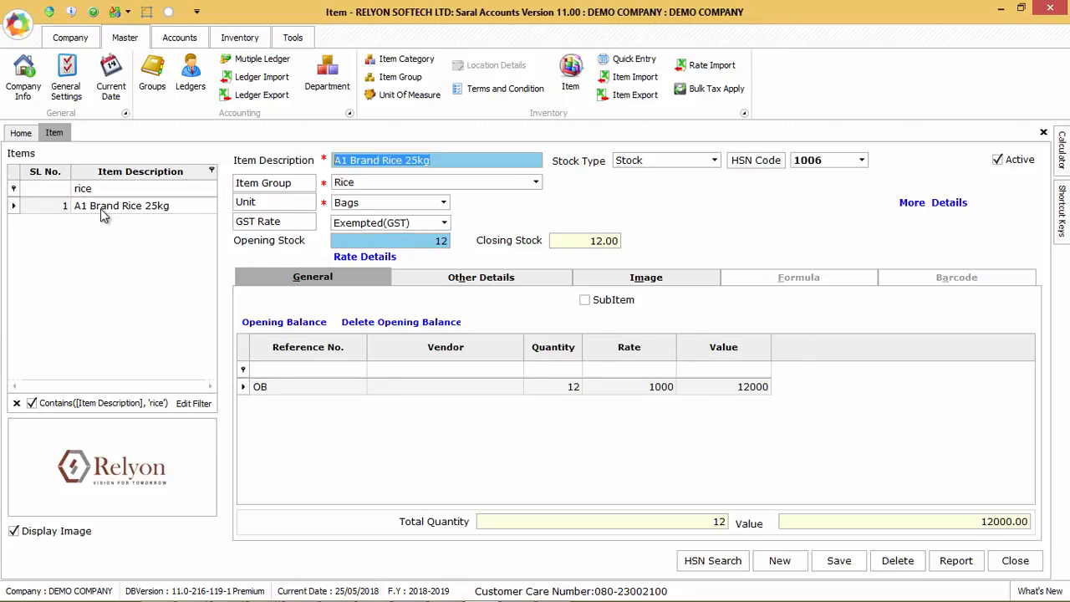
- Change the item description to "A1 Brand Rice 25kg-", save the update and reopen the item from the list
left_click(446, 158)
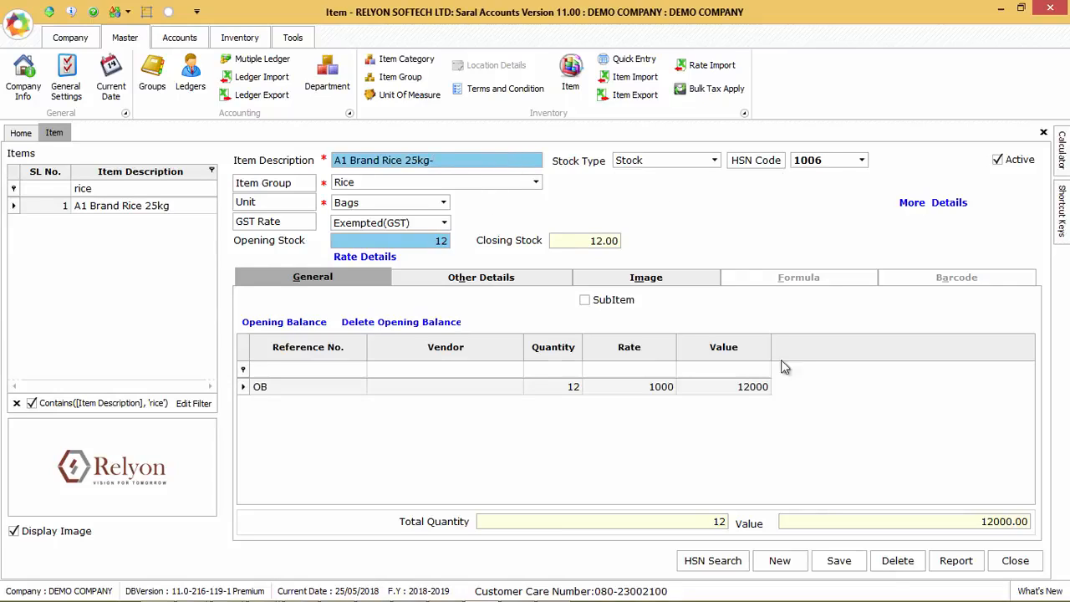
left_click(839, 561)
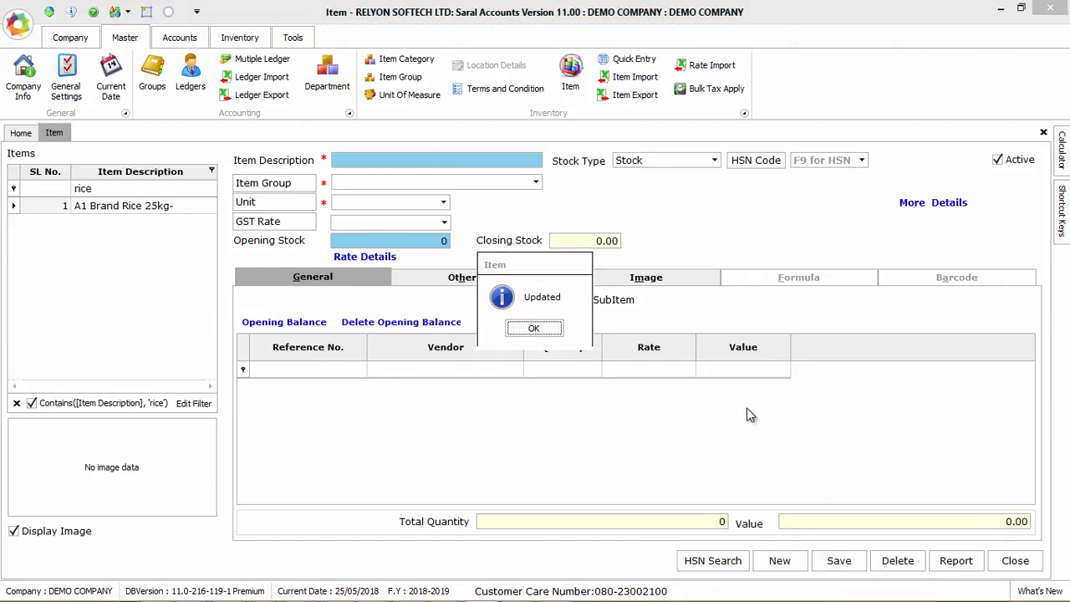
left_click(138, 207)
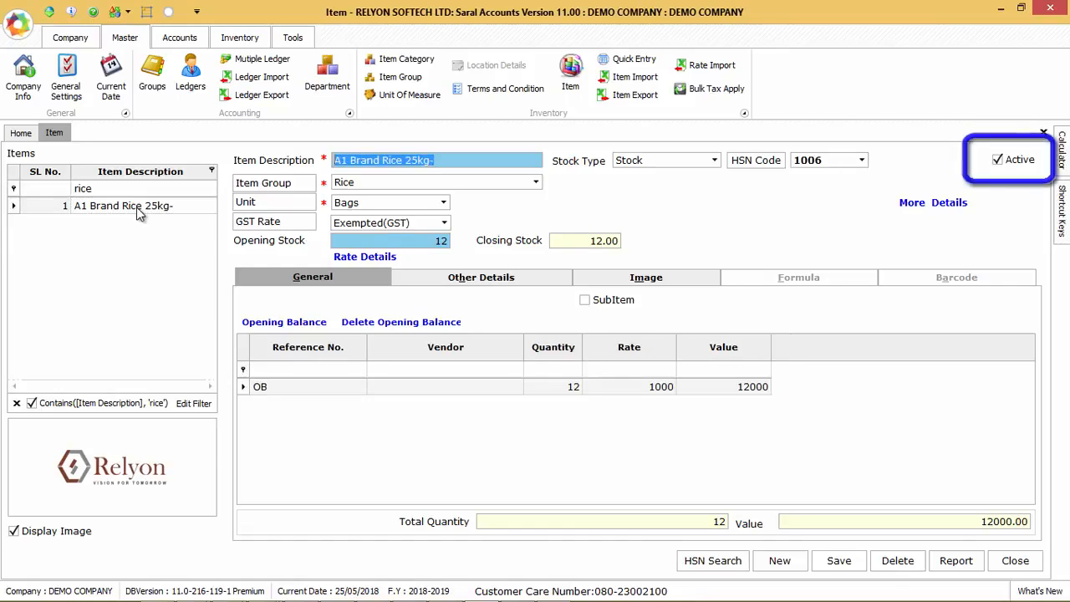